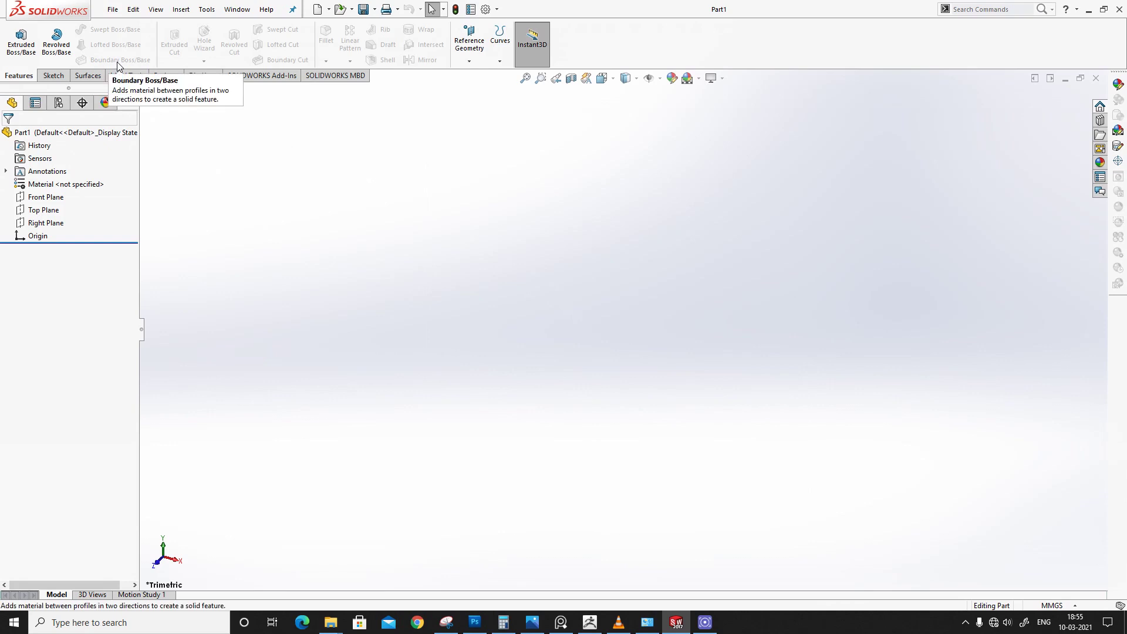
# Step: Sketch a closed six-point spline around the origin on the Top Plane, starting about 34 mm left of it, and exit the sketch
pyautogui.click(54, 75)
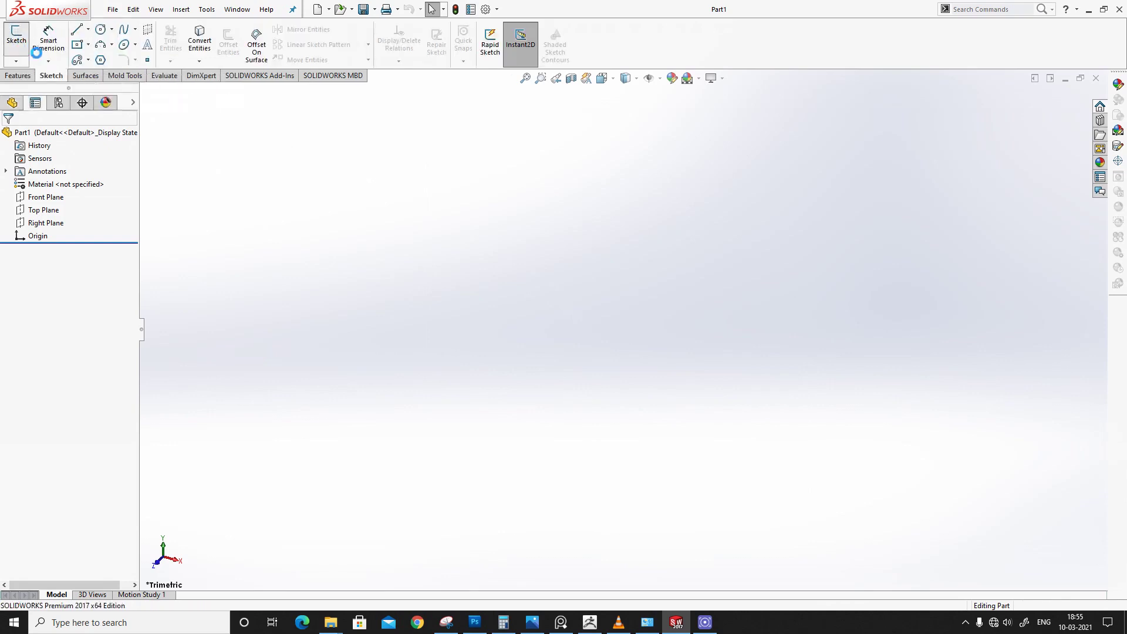
pyautogui.click(16, 36)
pyautogui.click(414, 336)
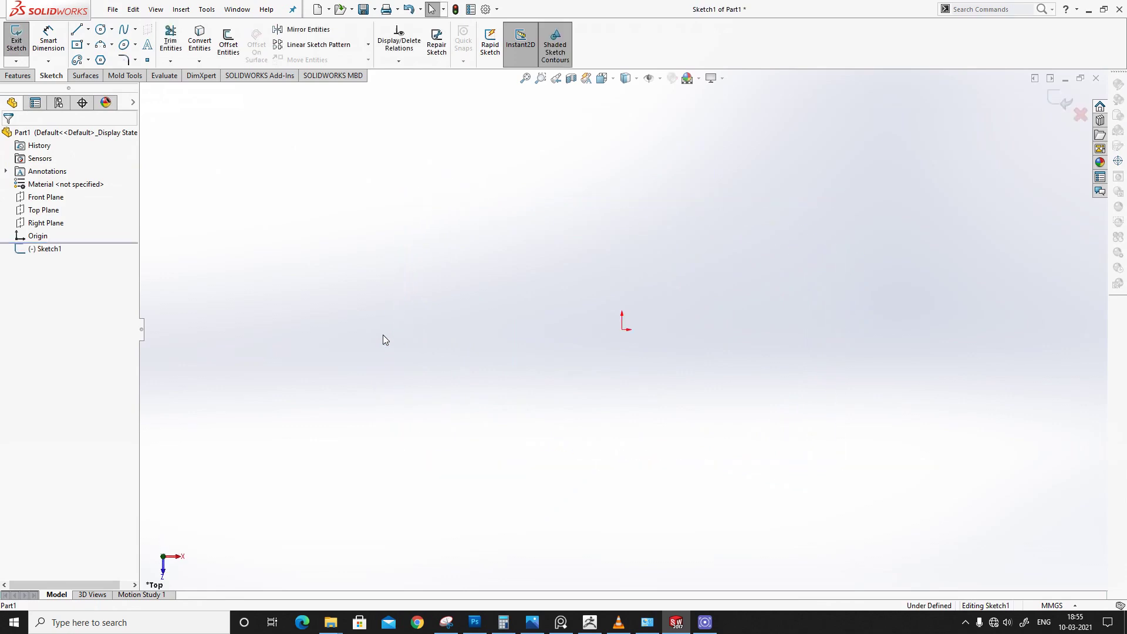
pyautogui.click(124, 32)
pyautogui.click(537, 329)
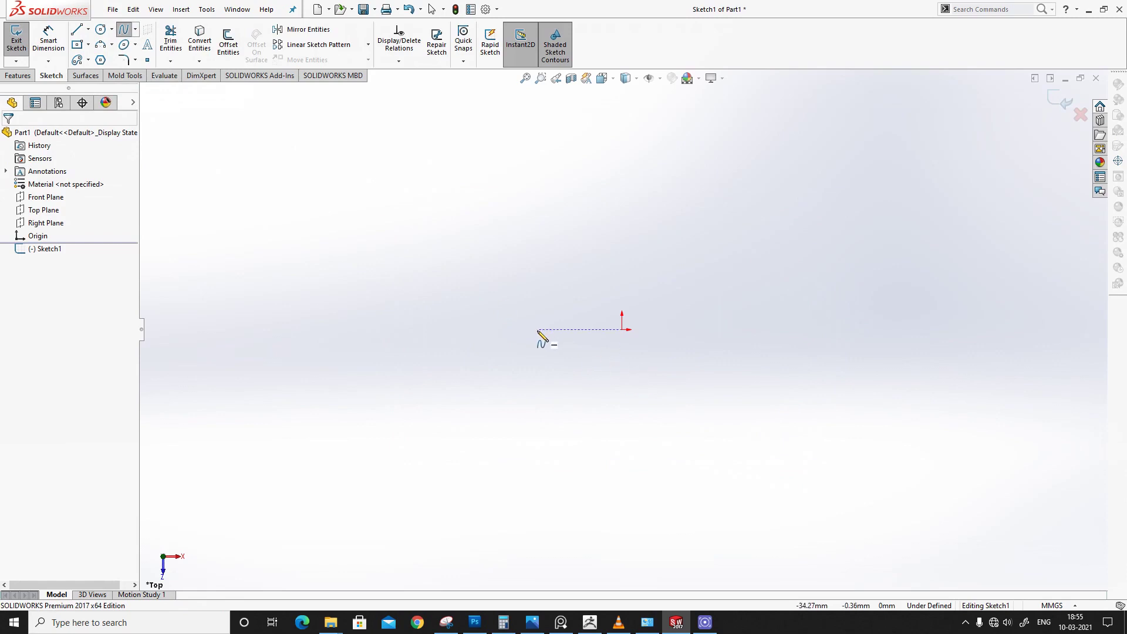
pyautogui.click(610, 236)
pyautogui.click(766, 257)
pyautogui.click(774, 341)
pyautogui.click(668, 358)
pyautogui.click(597, 403)
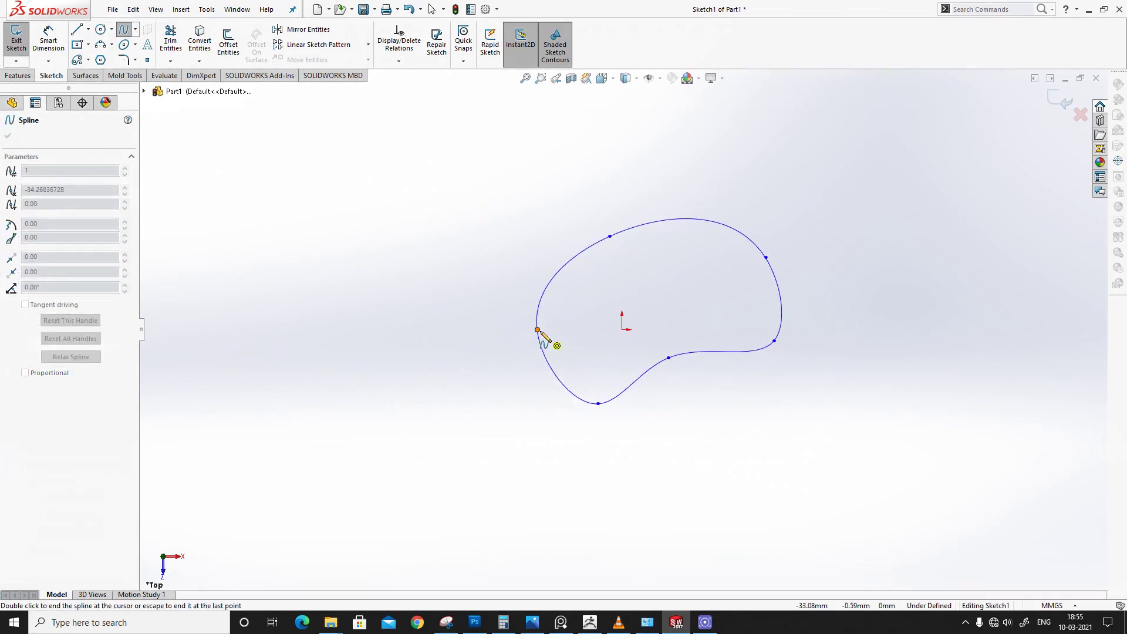
pyautogui.click(537, 329)
pyautogui.press('Escape')
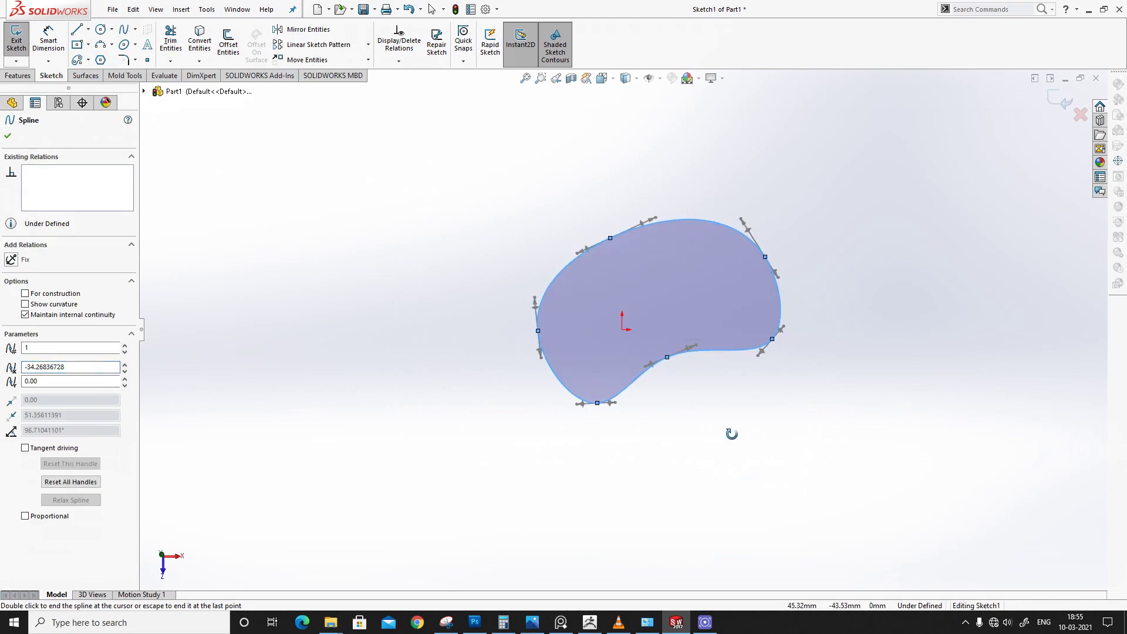
pyautogui.click(16, 43)
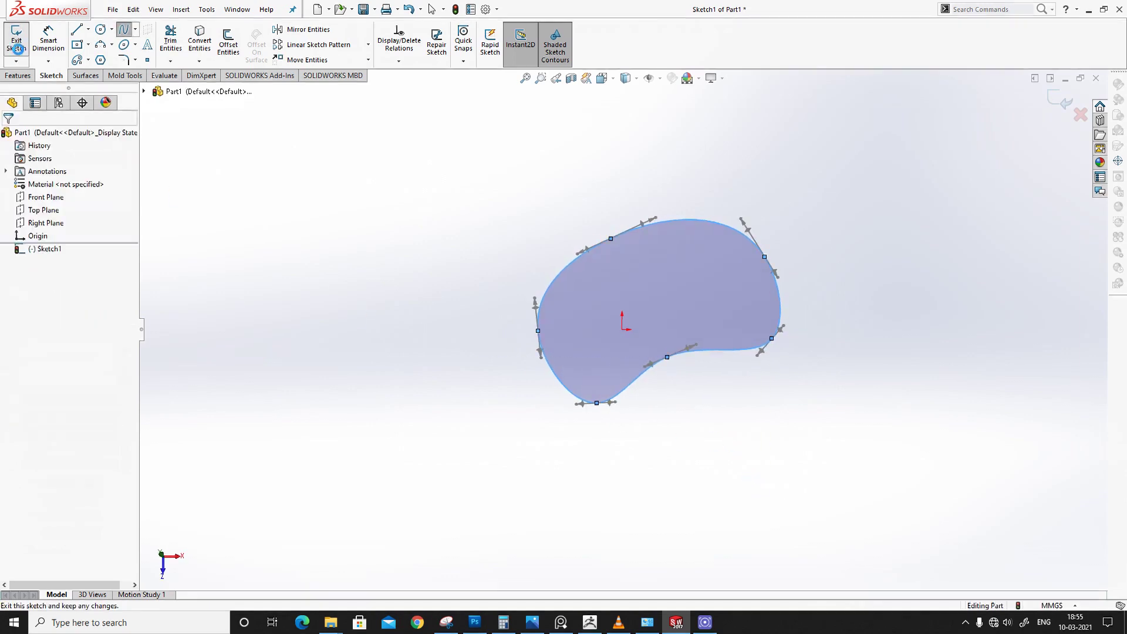
# Step: Start a new sketch on the Front Plane and view it straight on
pyautogui.click(569, 382)
pyautogui.moveTo(568, 382)
pyautogui.mouseDown(button='middle')
pyautogui.moveTo(608, 327)
pyautogui.moveTo(624, 338)
pyautogui.mouseUp(button='middle')
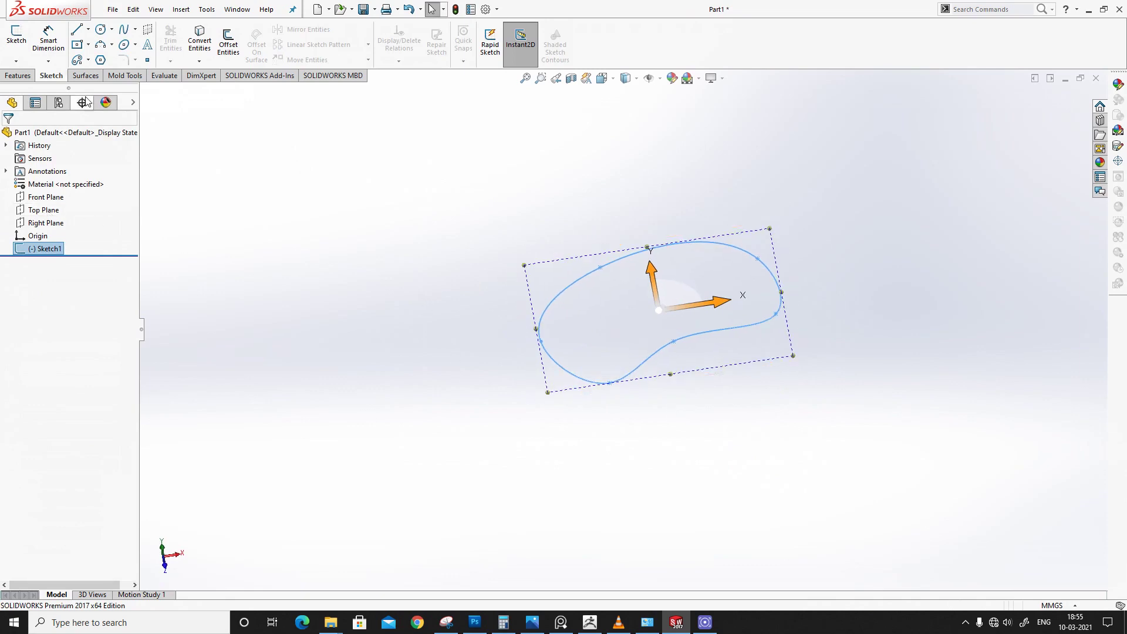
pyautogui.click(48, 225)
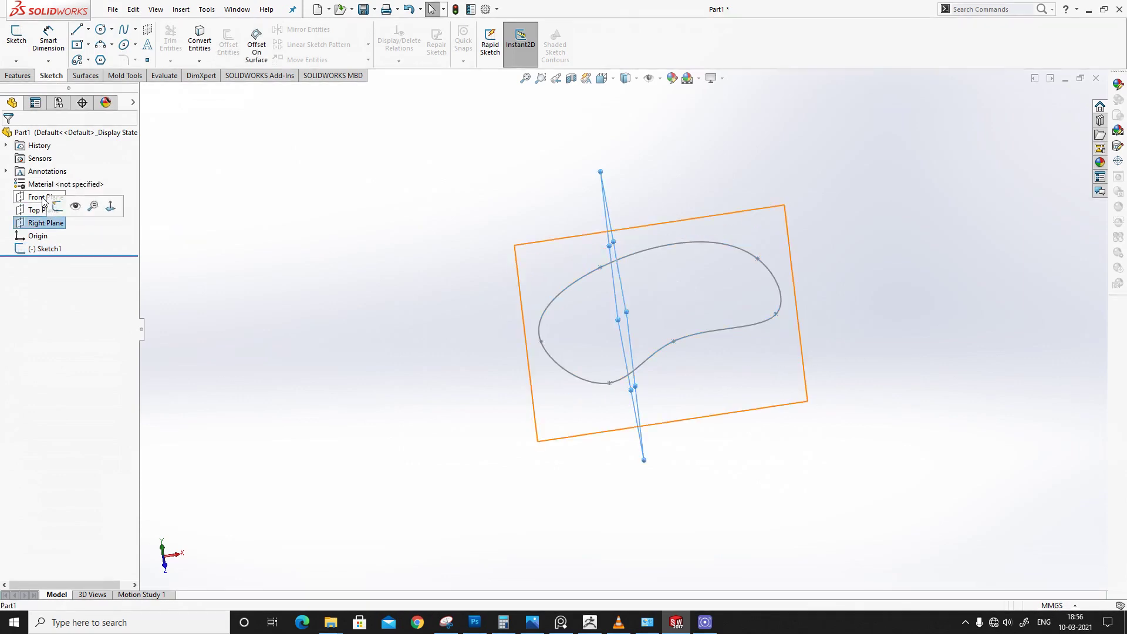
pyautogui.click(43, 199)
pyautogui.click(42, 210)
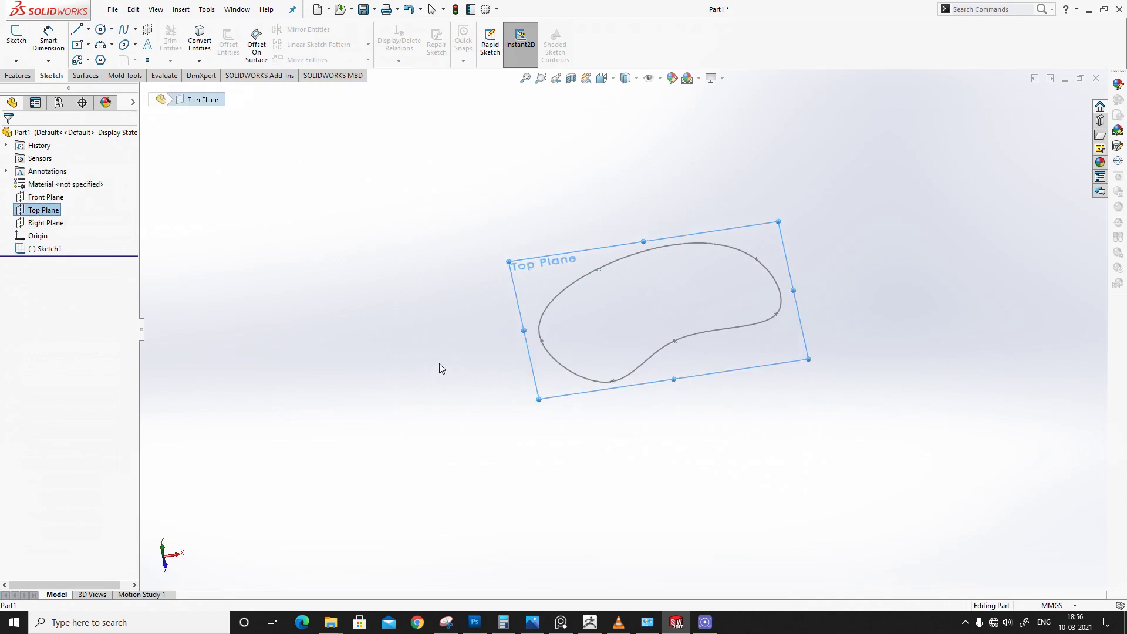
pyautogui.click(50, 223)
pyautogui.moveTo(347, 307); pyautogui.dragTo(452, 303, button='middle')
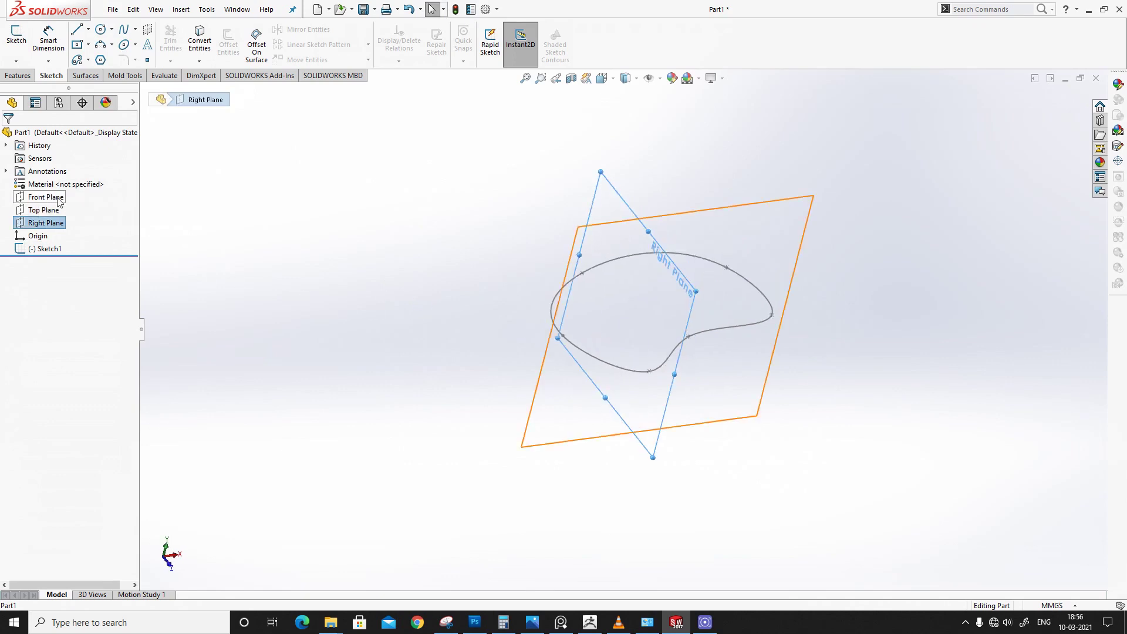
pyautogui.click(58, 200)
pyautogui.moveTo(628, 428); pyautogui.dragTo(559, 290, button='middle')
pyautogui.click(17, 36)
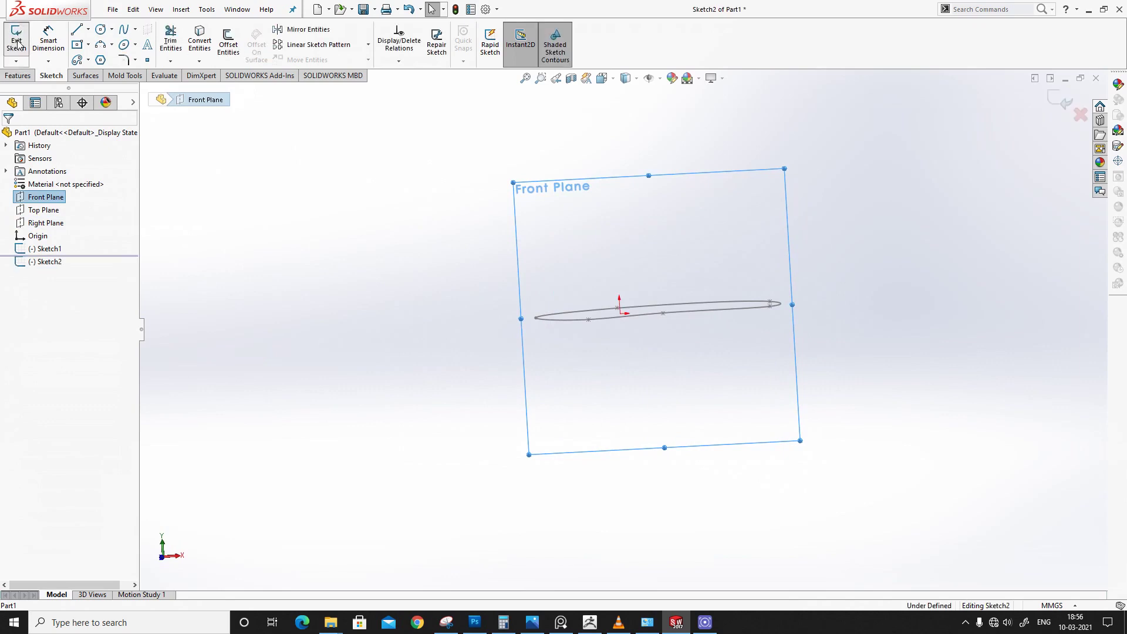
pyautogui.hotkey('ctrl', '8')
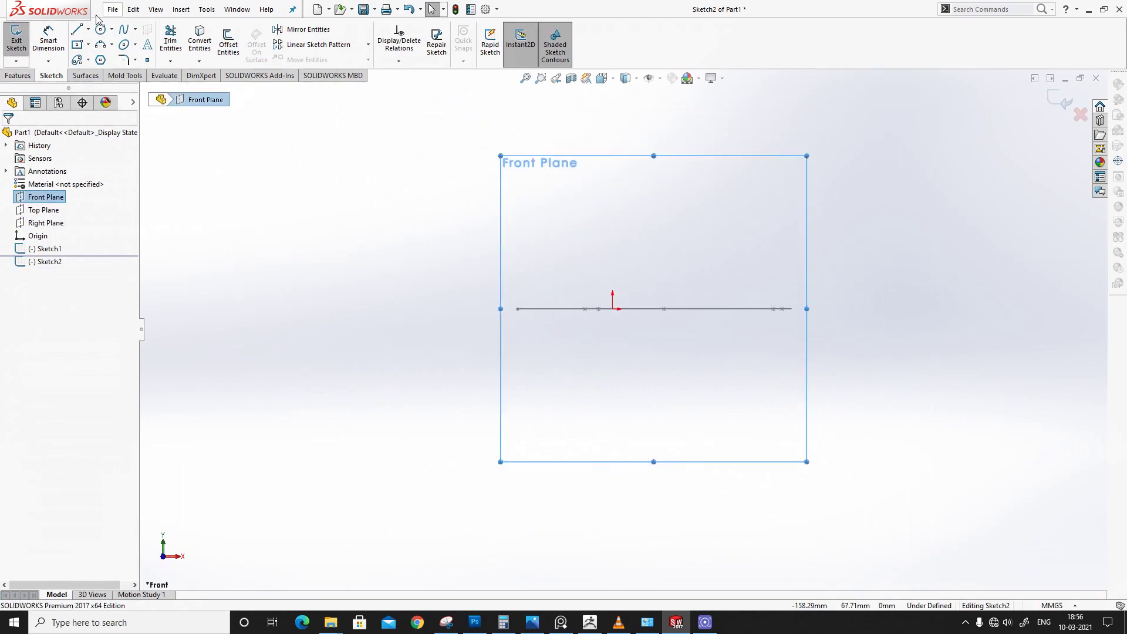
# Step: Sketch an open four-point S-shaped spline running vertically across the left end of the closed profile
pyautogui.click(124, 29)
pyautogui.click(540, 122)
pyautogui.click(517, 275)
pyautogui.click(553, 423)
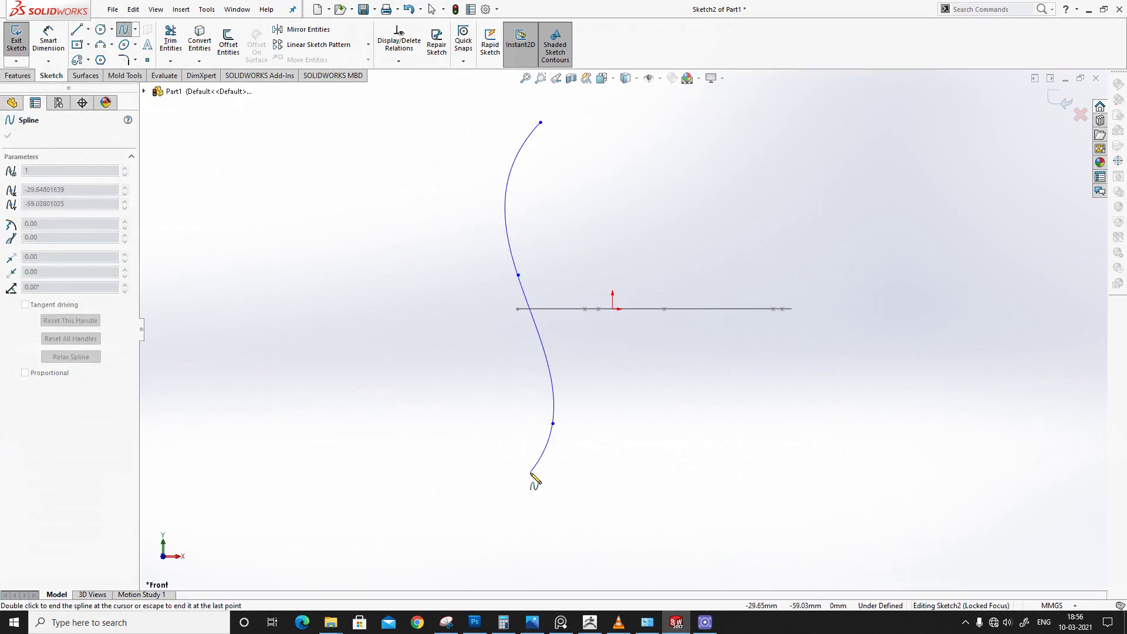
pyautogui.doubleClick(531, 472)
# Step: Add a Pierce relation between the open spline's second point and the closed spline, and exit the sketch
pyautogui.moveTo(589, 391); pyautogui.dragTo(572, 326, button='middle')
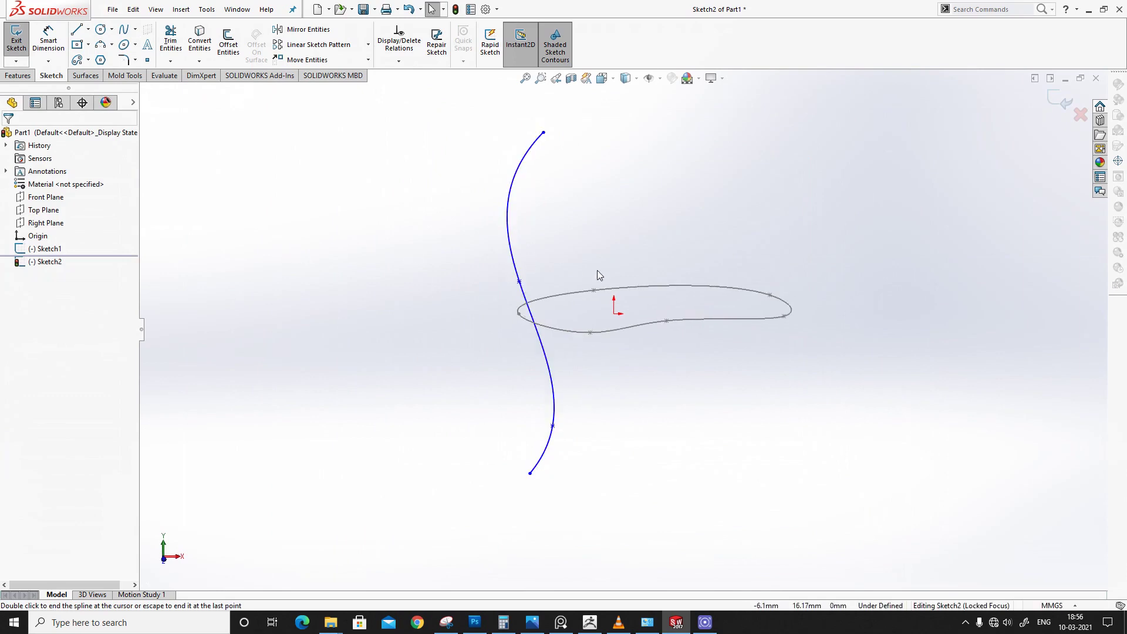
pyautogui.click(517, 278)
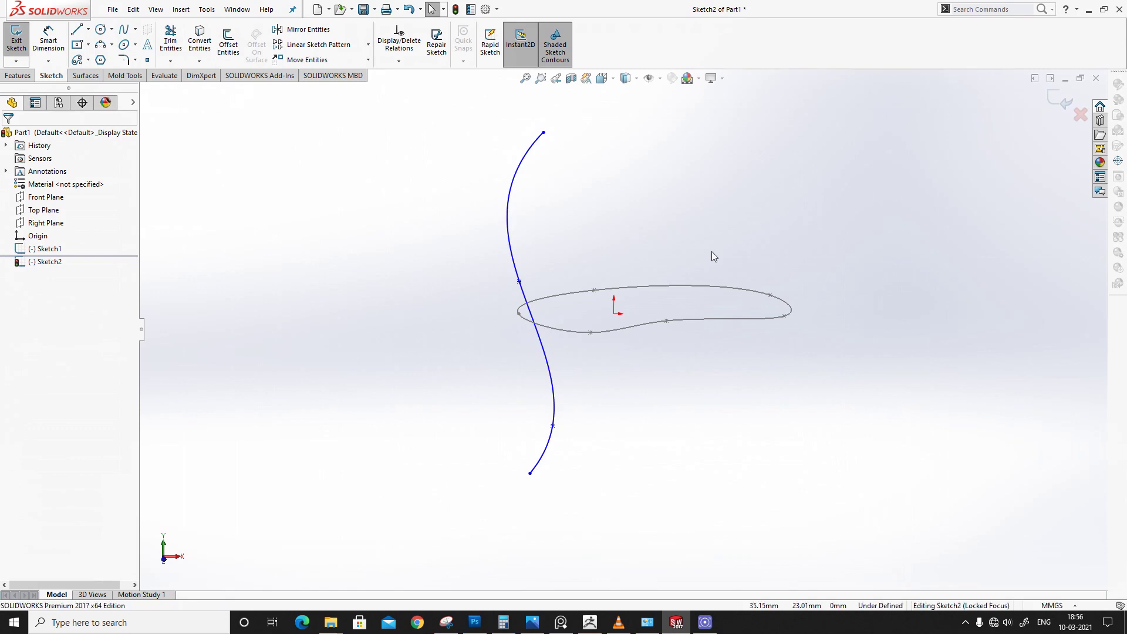
pyautogui.moveTo(699, 236)
pyautogui.mouseDown(button='middle')
pyautogui.moveTo(692, 213)
pyautogui.moveTo(684, 234)
pyautogui.mouseUp(button='middle')
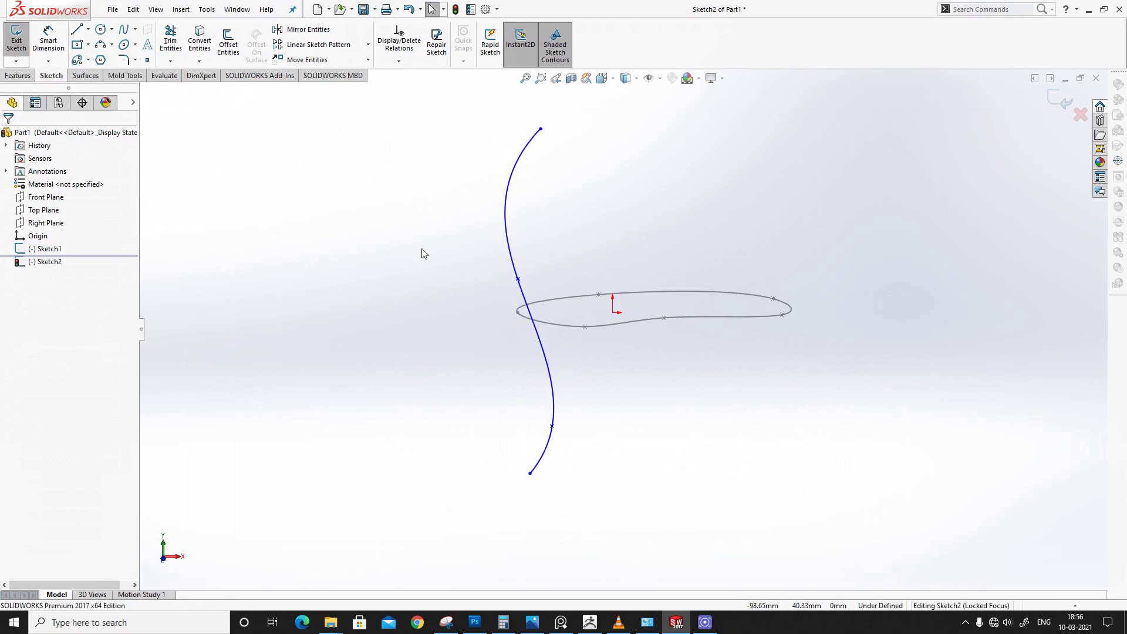
pyautogui.click(518, 280)
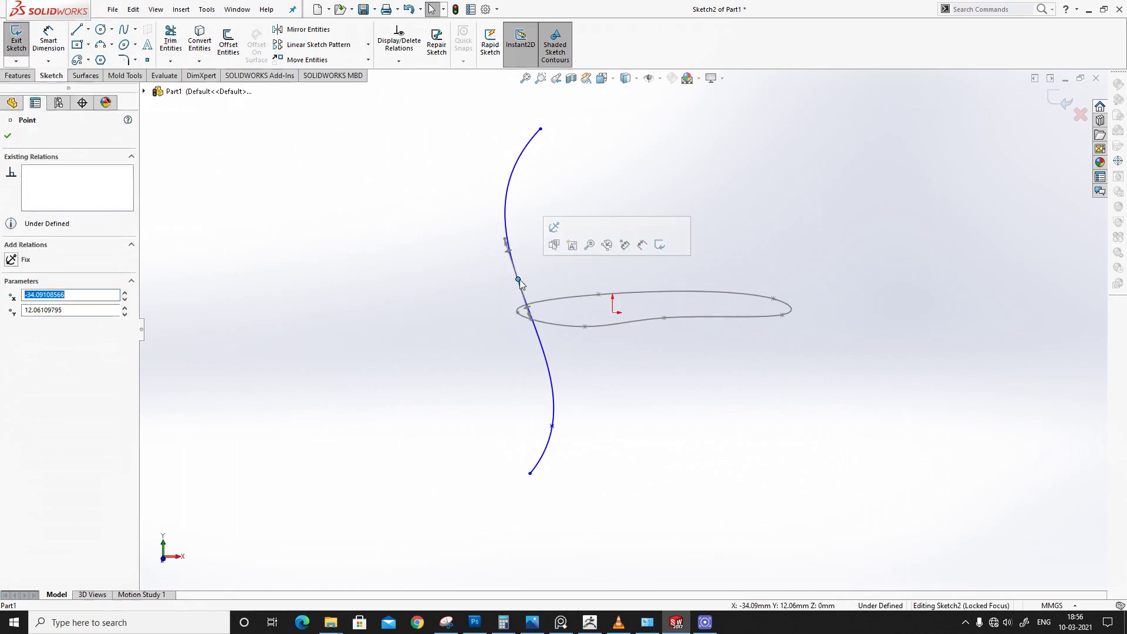
pyautogui.keyDown('ctrl'); pyautogui.click(523, 316); pyautogui.keyUp('ctrl')
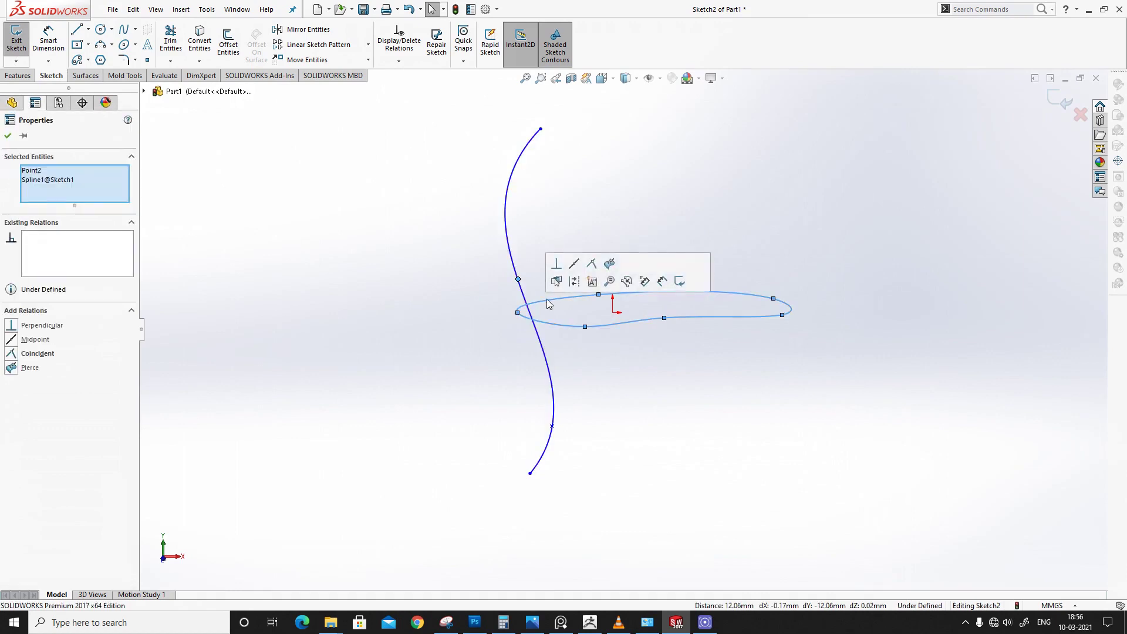
pyautogui.click(609, 264)
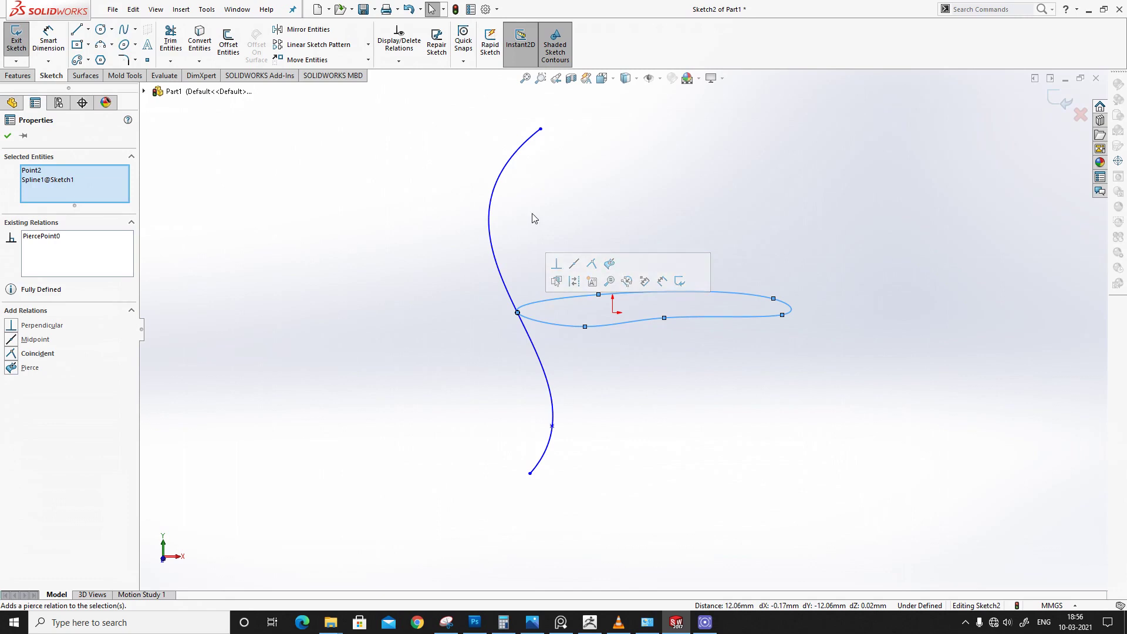
pyautogui.click(4, 34)
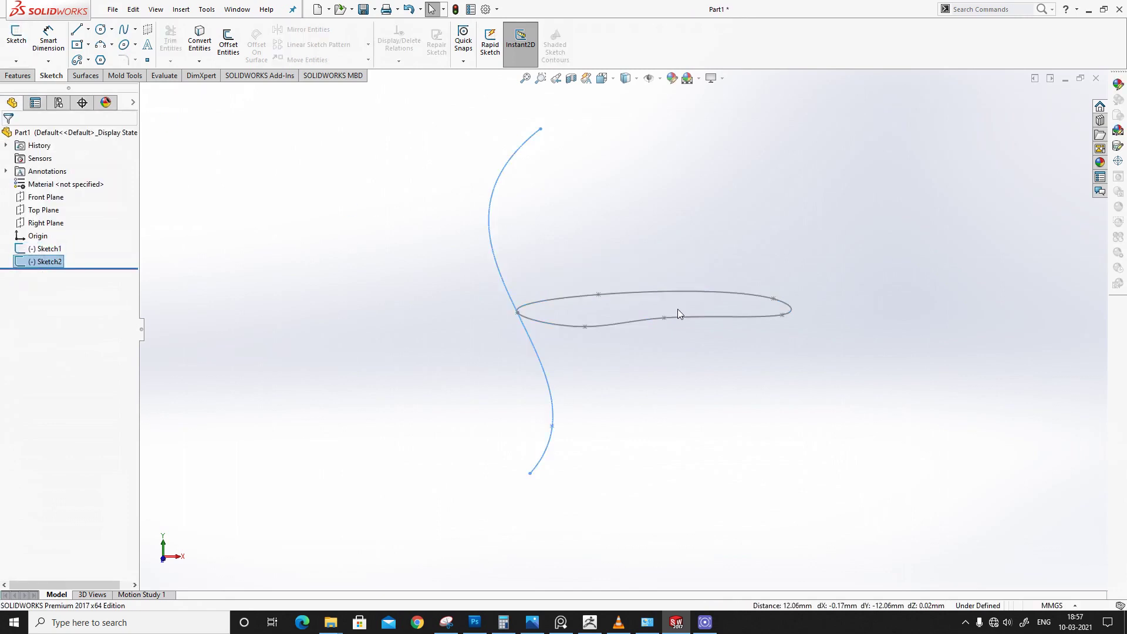
# Step: Set up a Boundary Boss/Base with the closed spline as Direction 1 and the open spline as Direction 2
pyautogui.click(18, 76)
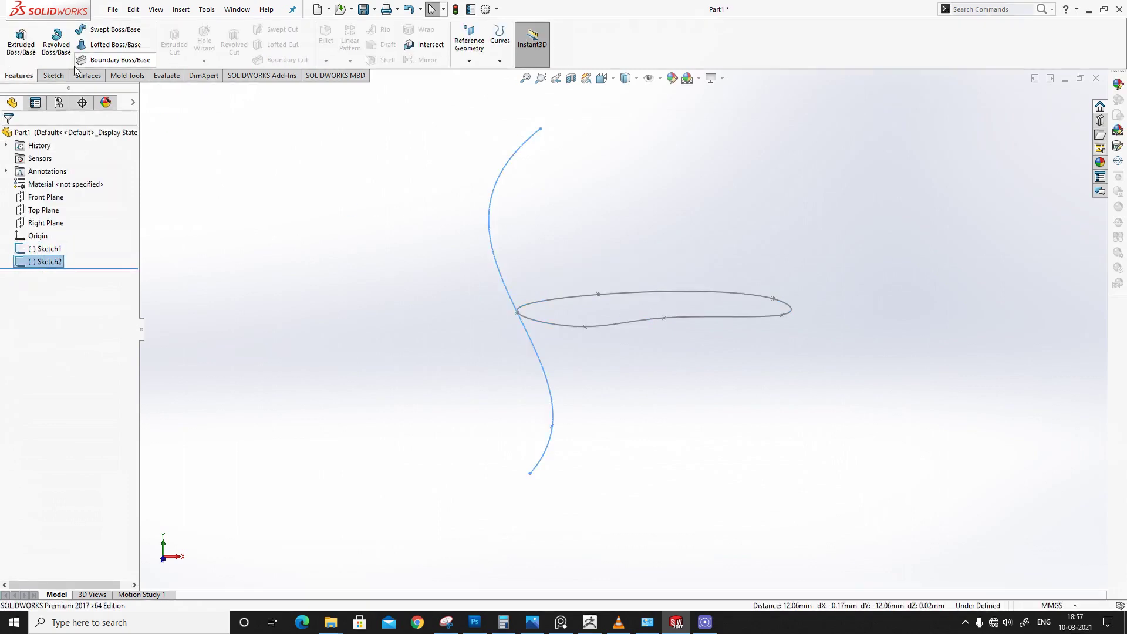
pyautogui.click(98, 61)
pyautogui.click(645, 250)
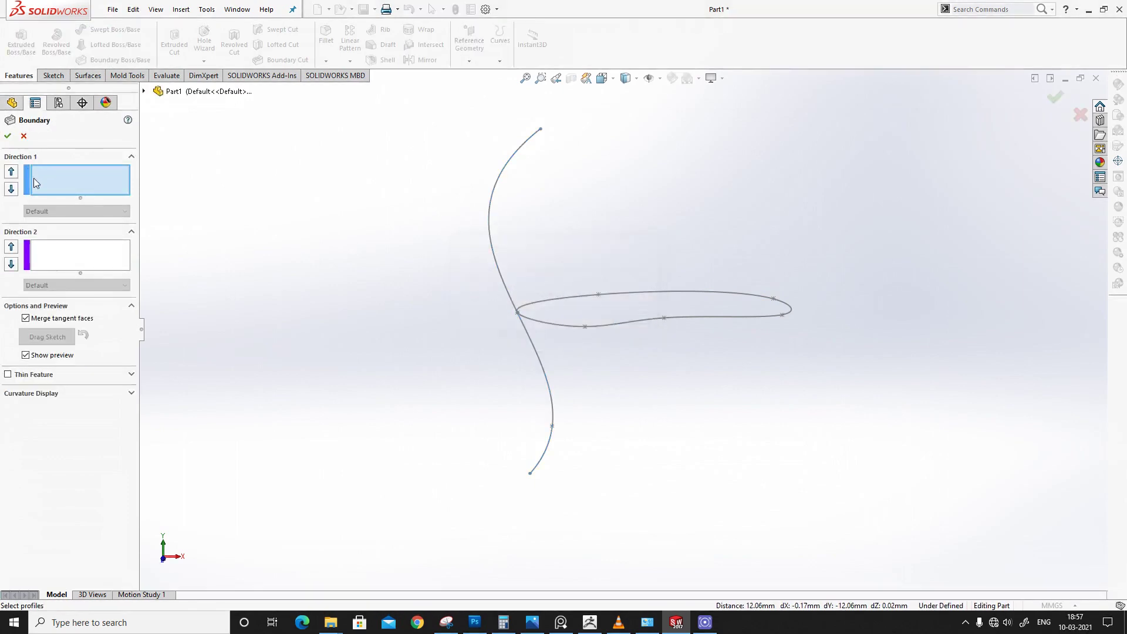
pyautogui.click(62, 186)
pyautogui.click(601, 327)
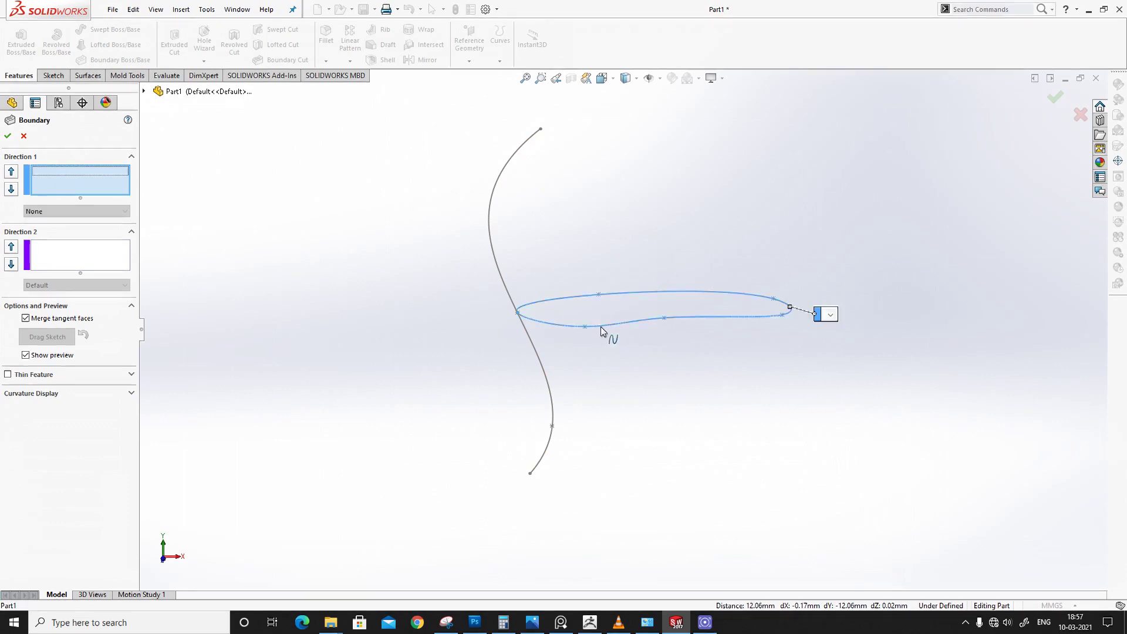
pyautogui.click(70, 280)
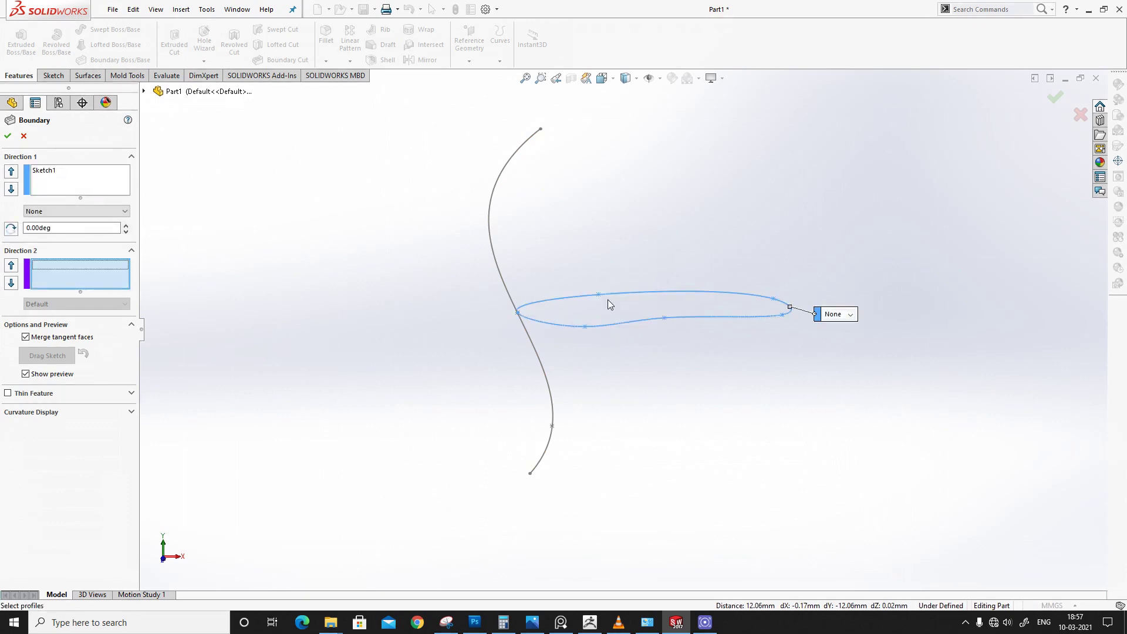
pyautogui.click(502, 282)
pyautogui.moveTo(555, 260)
pyautogui.mouseDown(button='middle')
pyautogui.moveTo(536, 372)
pyautogui.moveTo(579, 271)
pyautogui.moveTo(646, 370)
pyautogui.moveTo(437, 267)
pyautogui.moveTo(445, 390)
pyautogui.moveTo(531, 405)
pyautogui.moveTo(557, 273)
pyautogui.mouseUp(button='middle')
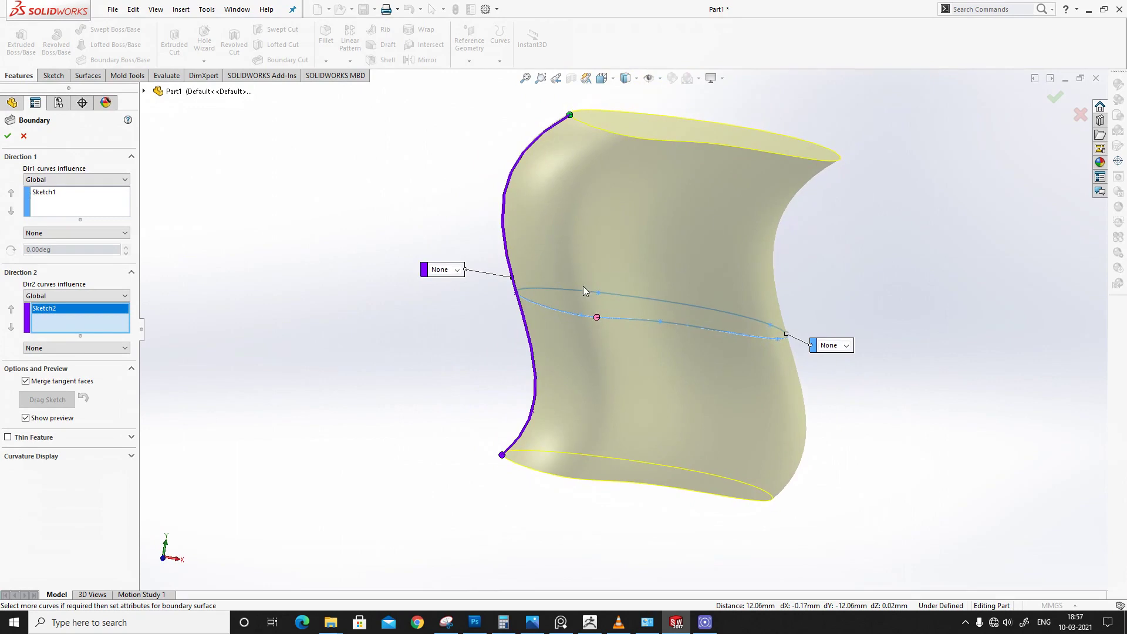
pyautogui.moveTo(691, 372); pyautogui.dragTo(589, 362, button='middle')
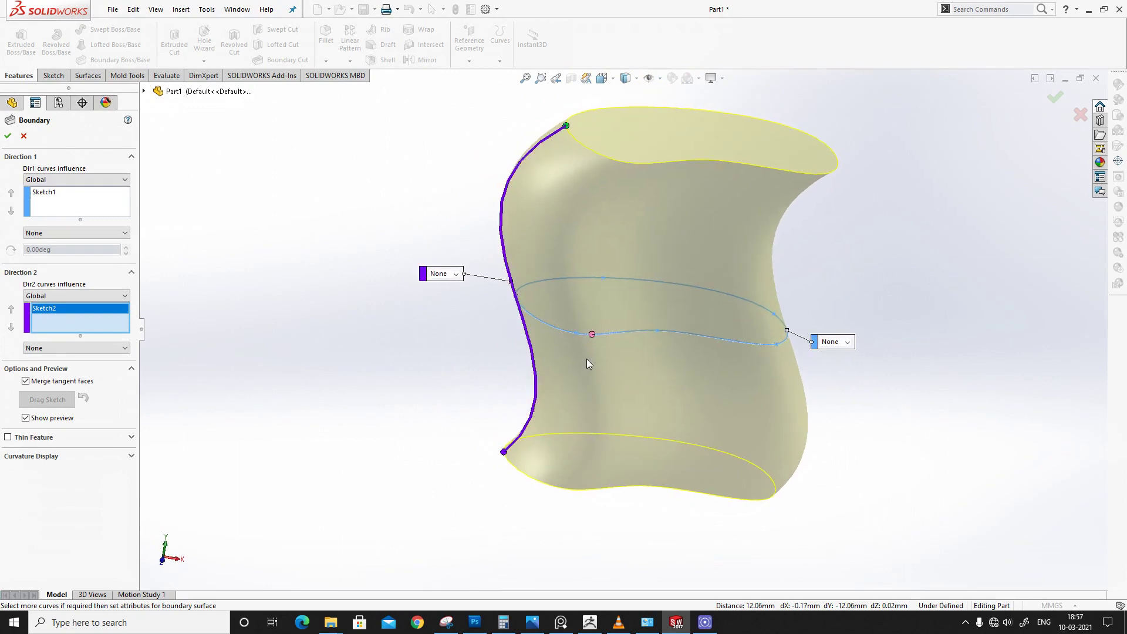
# Step: In front view, shorten the boundary preview from its upper end along the open spline, and extend it back almost to the curve's top
pyautogui.moveTo(592, 335); pyautogui.dragTo(606, 333)
pyautogui.moveTo(723, 248); pyautogui.dragTo(714, 219, button='middle')
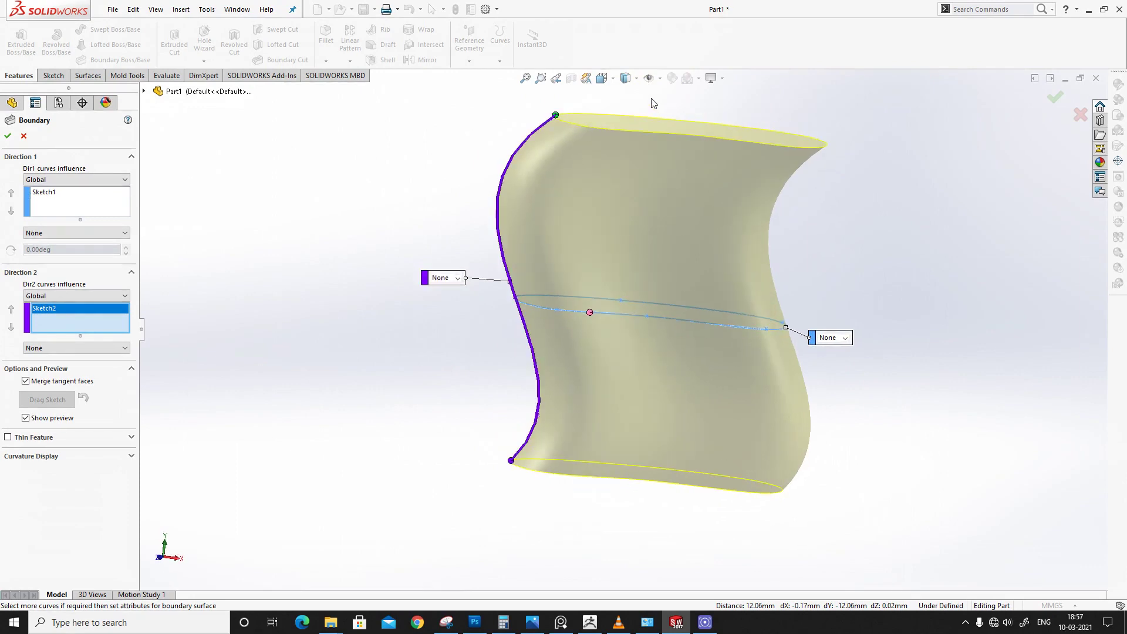
pyautogui.click(607, 81)
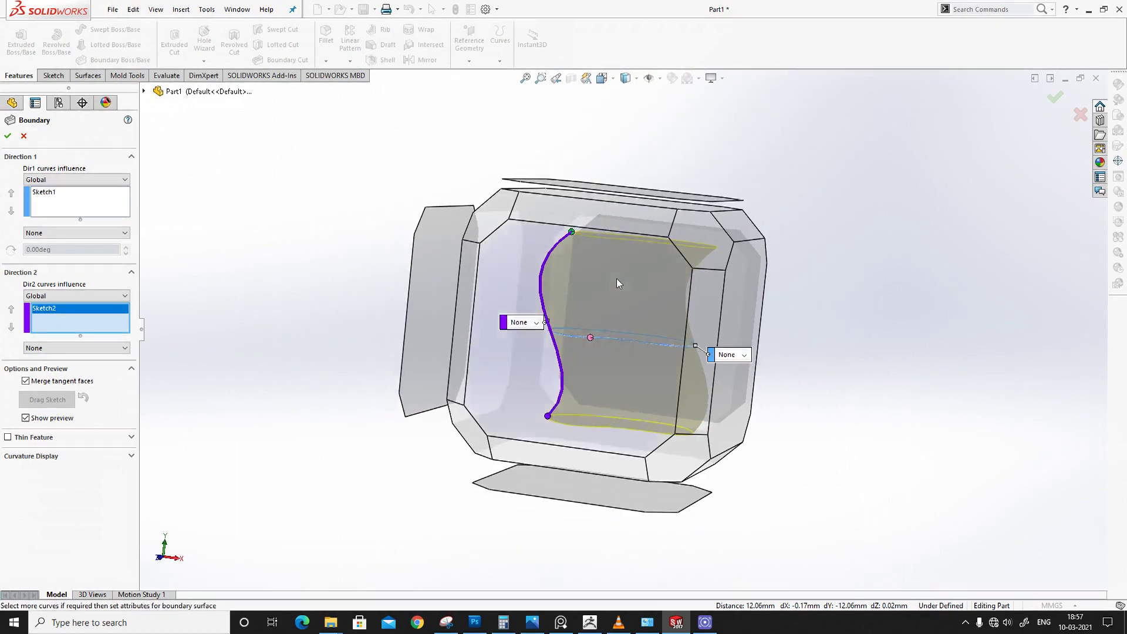
pyautogui.click(616, 278)
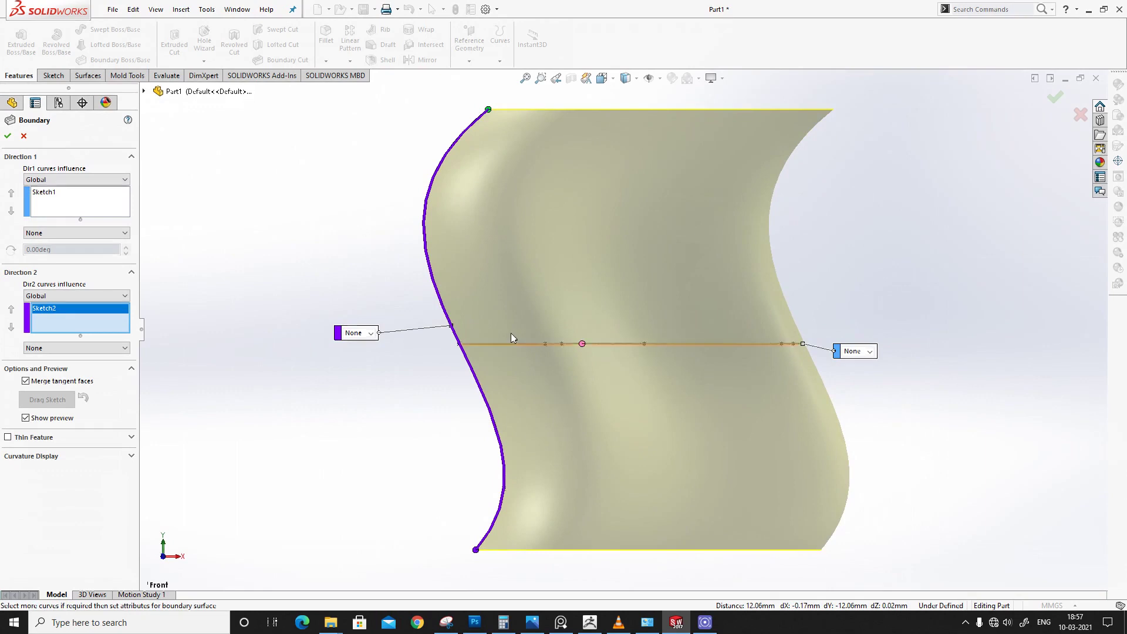
pyautogui.moveTo(488, 112); pyautogui.dragTo(423, 269)
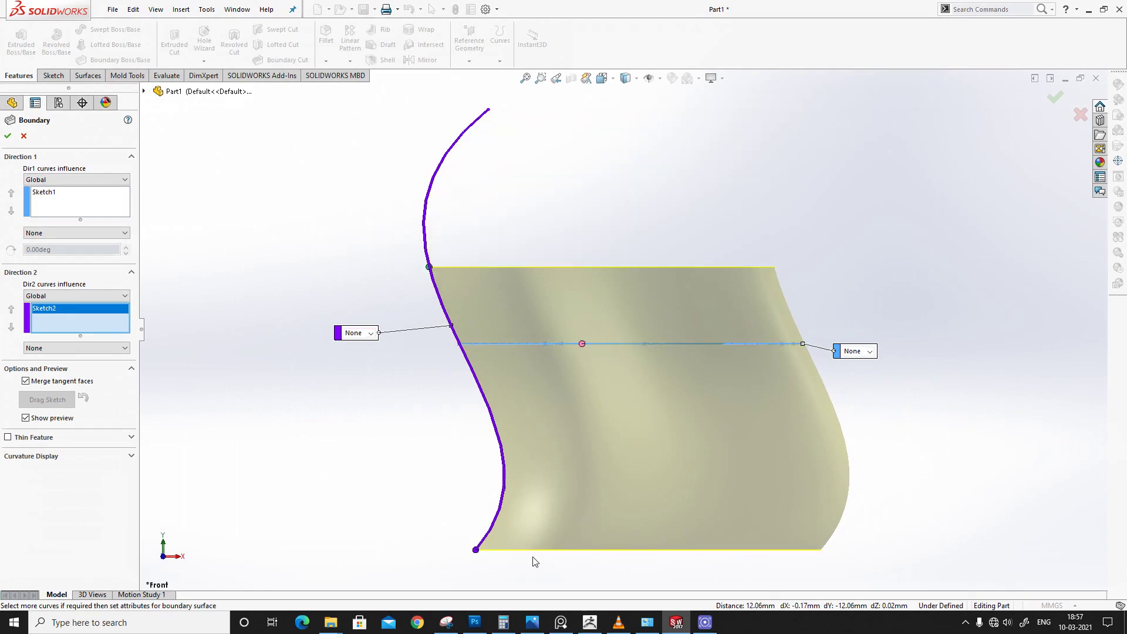
pyautogui.moveTo(476, 552)
pyautogui.mouseDown()
pyautogui.moveTo(505, 468)
pyautogui.moveTo(483, 390)
pyautogui.moveTo(503, 520)
pyautogui.moveTo(476, 551)
pyautogui.mouseUp()
pyautogui.moveTo(428, 268); pyautogui.dragTo(487, 111)
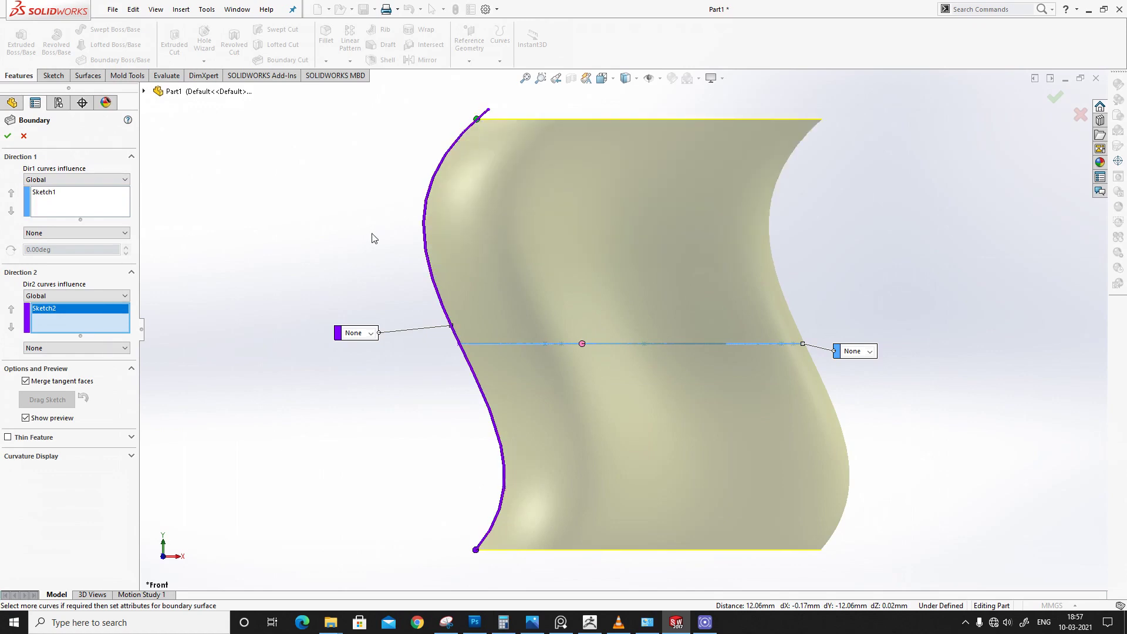
# Step: Inspect the boundary preview from an angle and cancel the feature
pyautogui.press('f')
pyautogui.scroll(-4, 493, 234)
pyautogui.scroll(5, 493, 234)
pyautogui.moveTo(567, 330); pyautogui.dragTo(587, 415, button='middle')
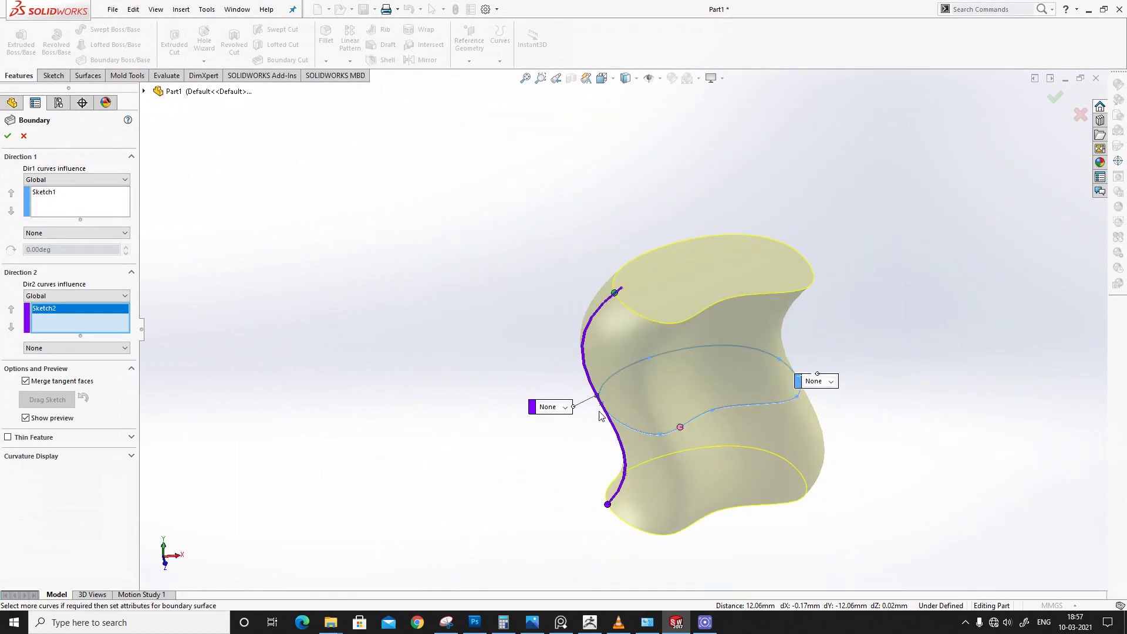
pyautogui.moveTo(445, 253); pyautogui.dragTo(465, 238, button='middle')
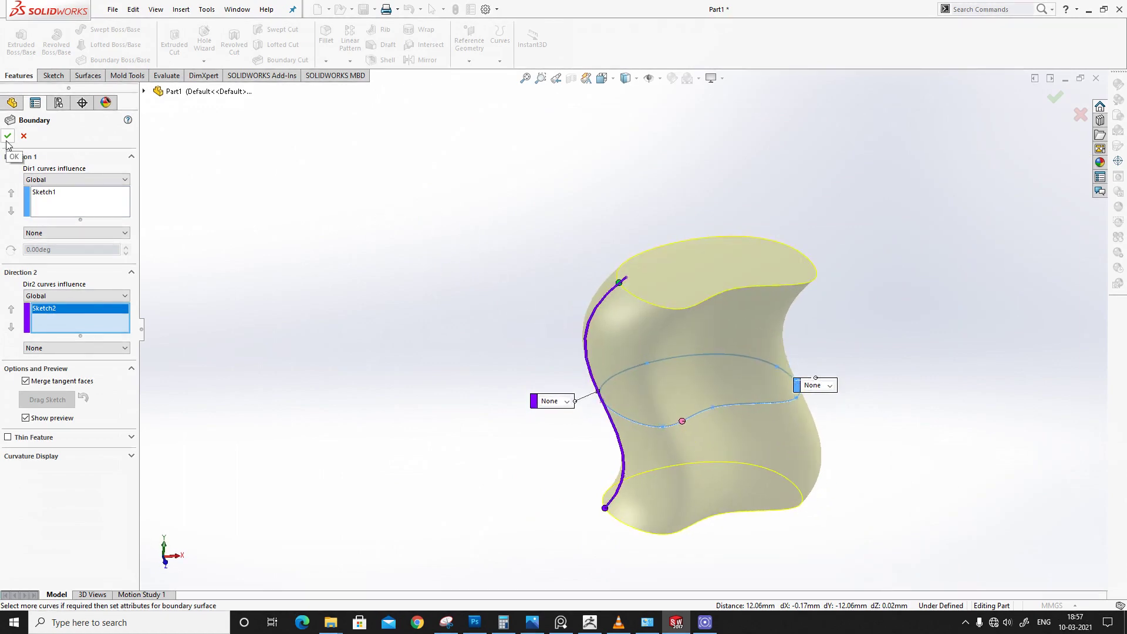
pyautogui.click(23, 136)
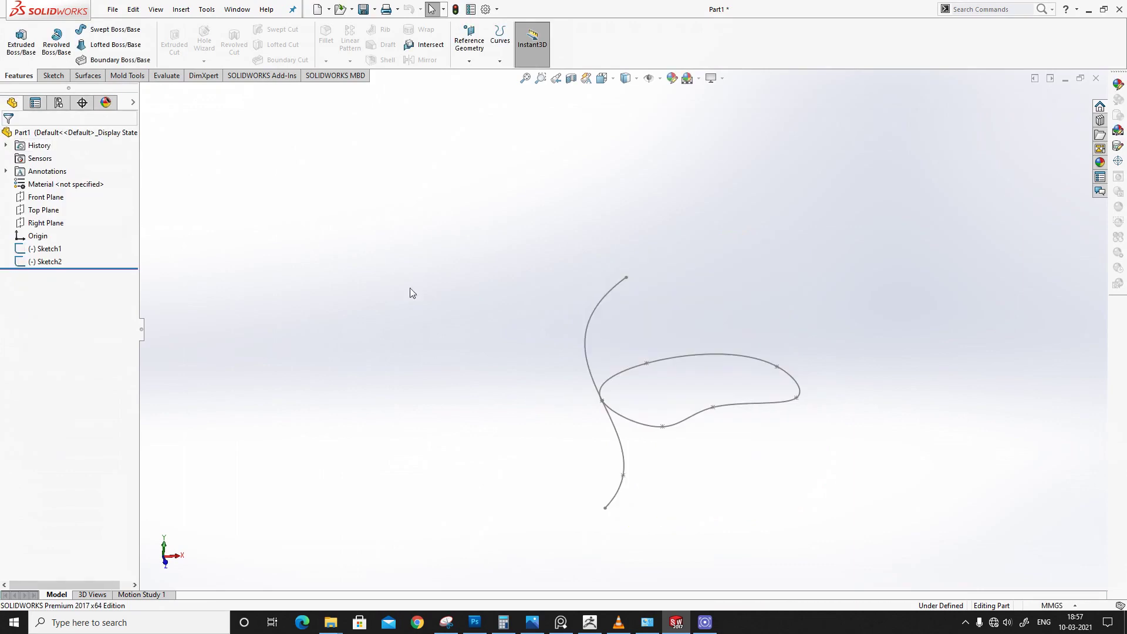
pyautogui.moveTo(531, 381)
pyautogui.mouseDown(button='middle')
pyautogui.moveTo(495, 309)
pyautogui.moveTo(581, 347)
pyautogui.mouseUp(button='middle')
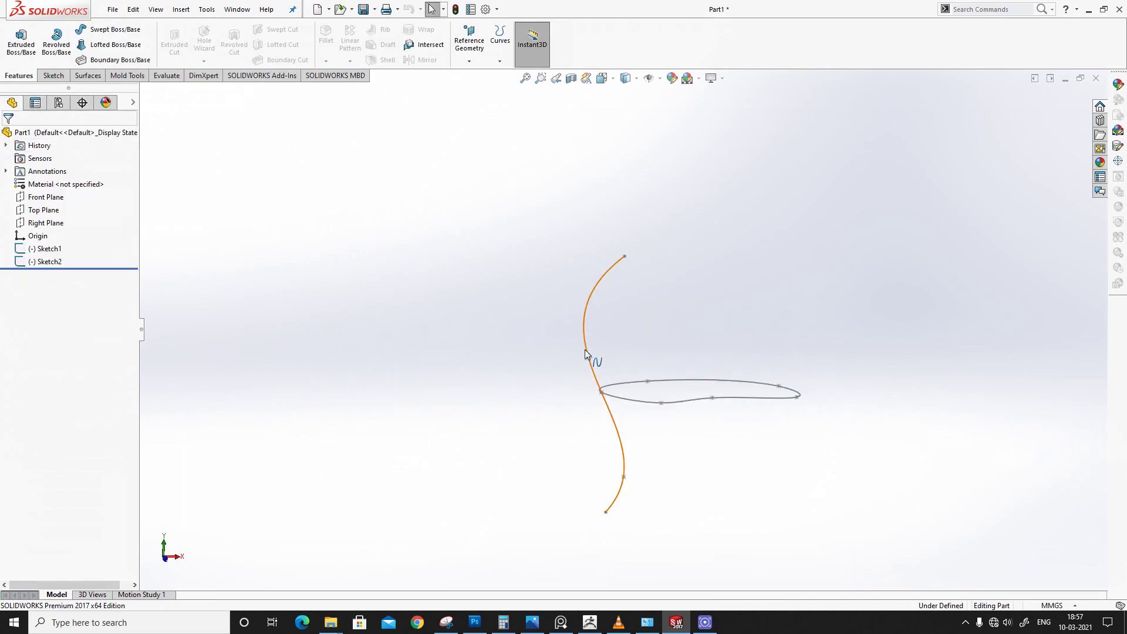
# Step: Sketch an open five-point spline on the Front Plane, running from top to bottom near the closed spline's +X end
pyautogui.click(41, 197)
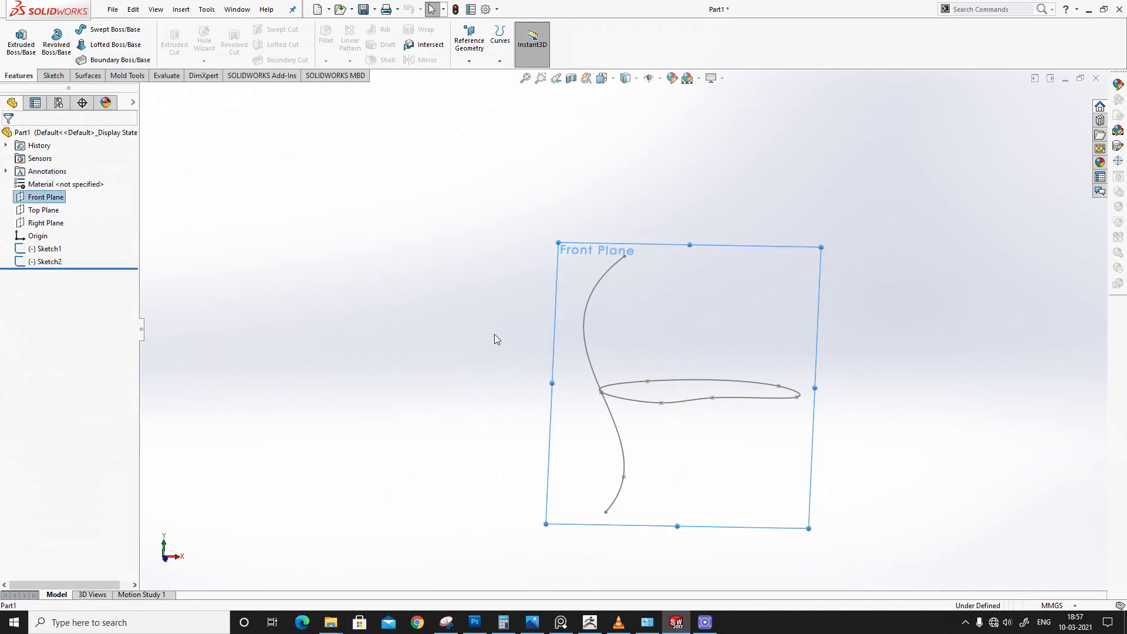
pyautogui.hotkey('ctrl', '8')
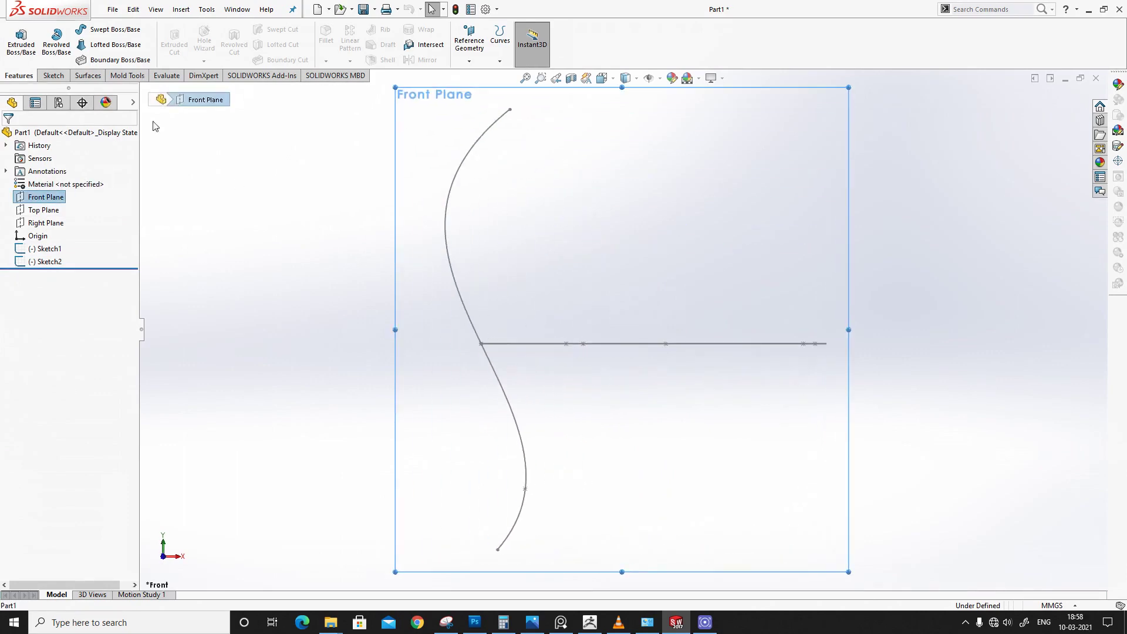
pyautogui.click(54, 75)
pyautogui.click(17, 38)
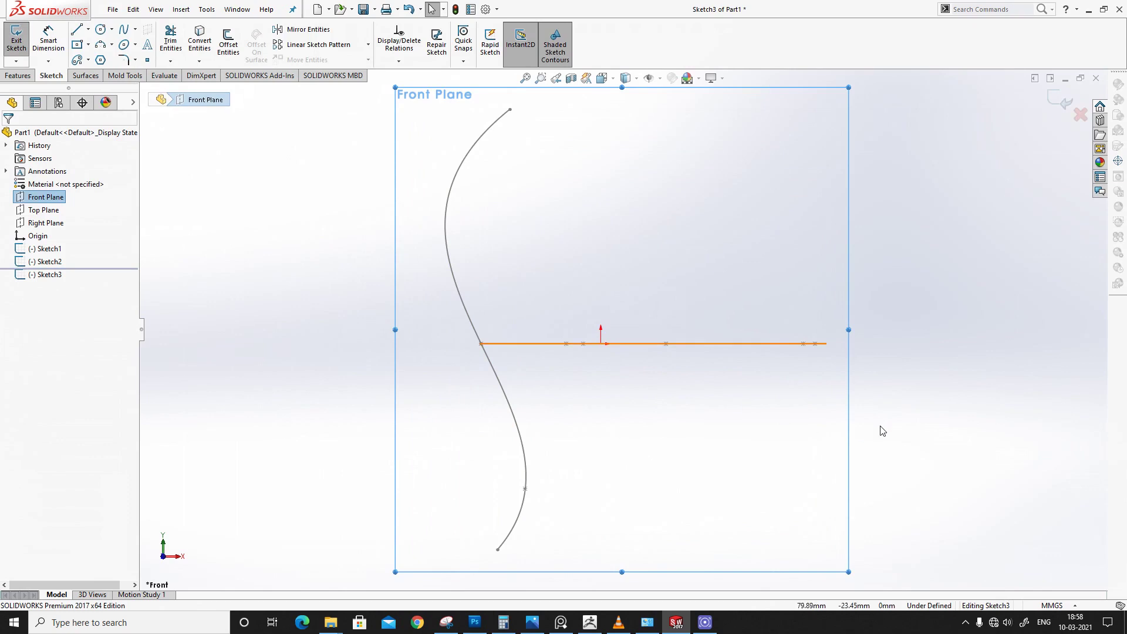
pyautogui.click(123, 30)
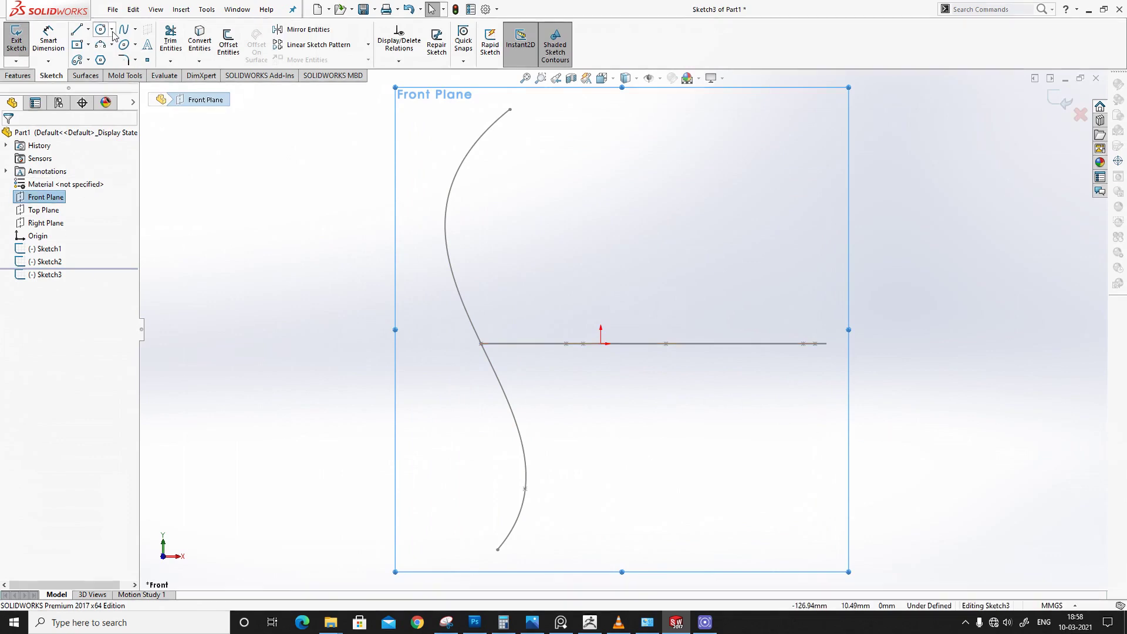
pyautogui.click(769, 147)
pyautogui.click(783, 239)
pyautogui.click(831, 389)
pyautogui.click(786, 471)
pyautogui.doubleClick(781, 538)
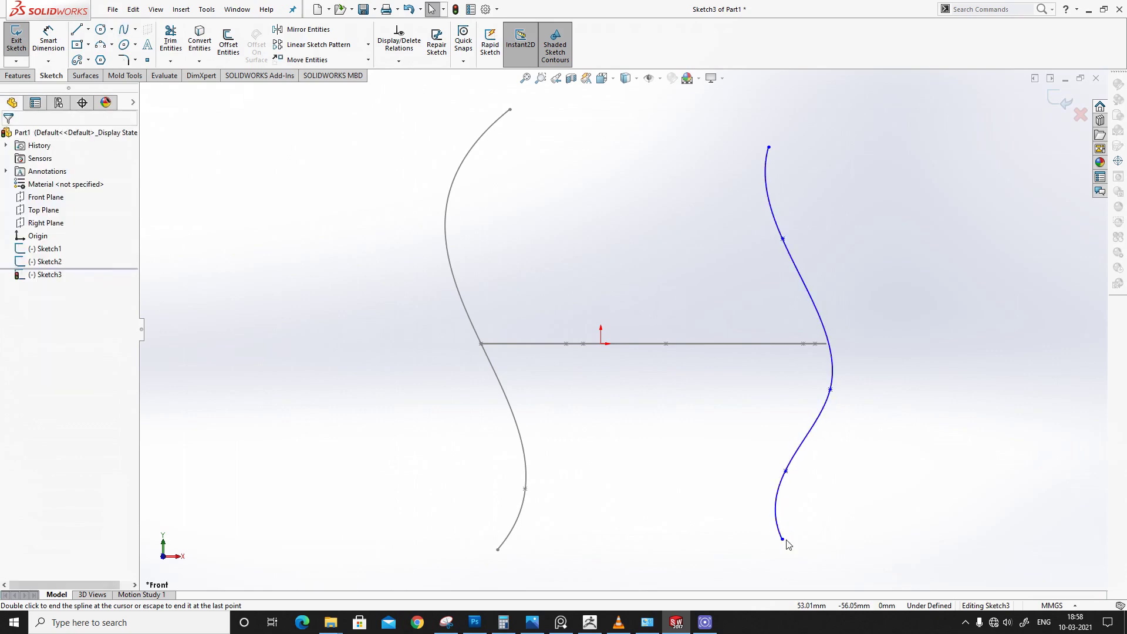
# Step: Add a Pierce relation between the new open spline's middle point and the closed spline, and exit the sketch
pyautogui.click(831, 390)
pyautogui.moveTo(830, 390); pyautogui.dragTo(727, 354, button='middle')
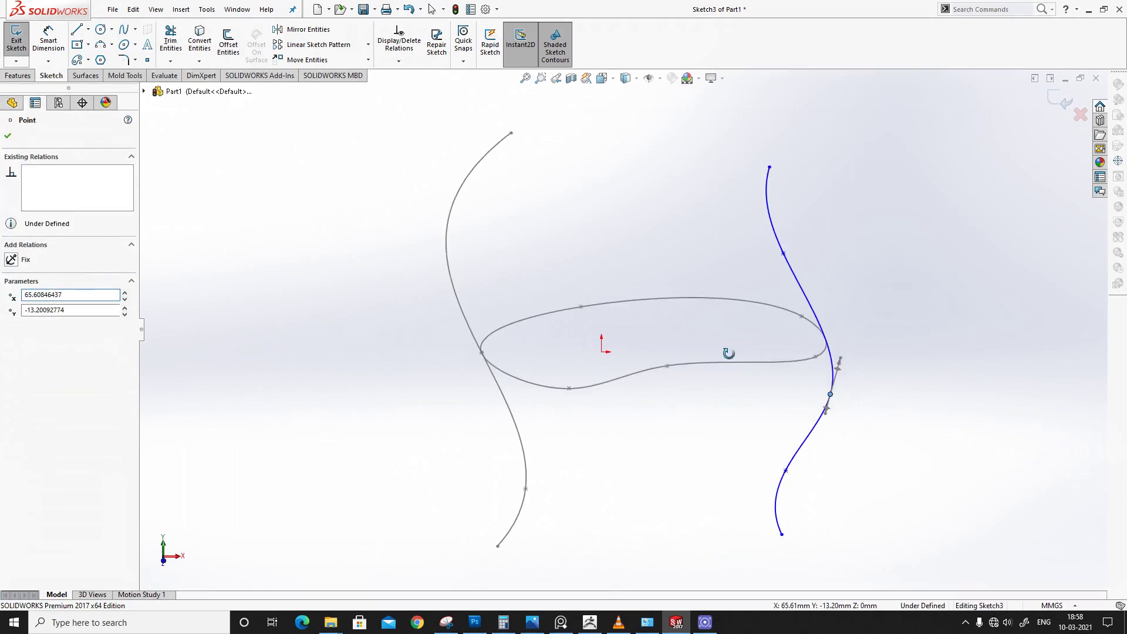
pyautogui.keyDown('ctrl'); pyautogui.click(817, 357); pyautogui.keyUp('ctrl')
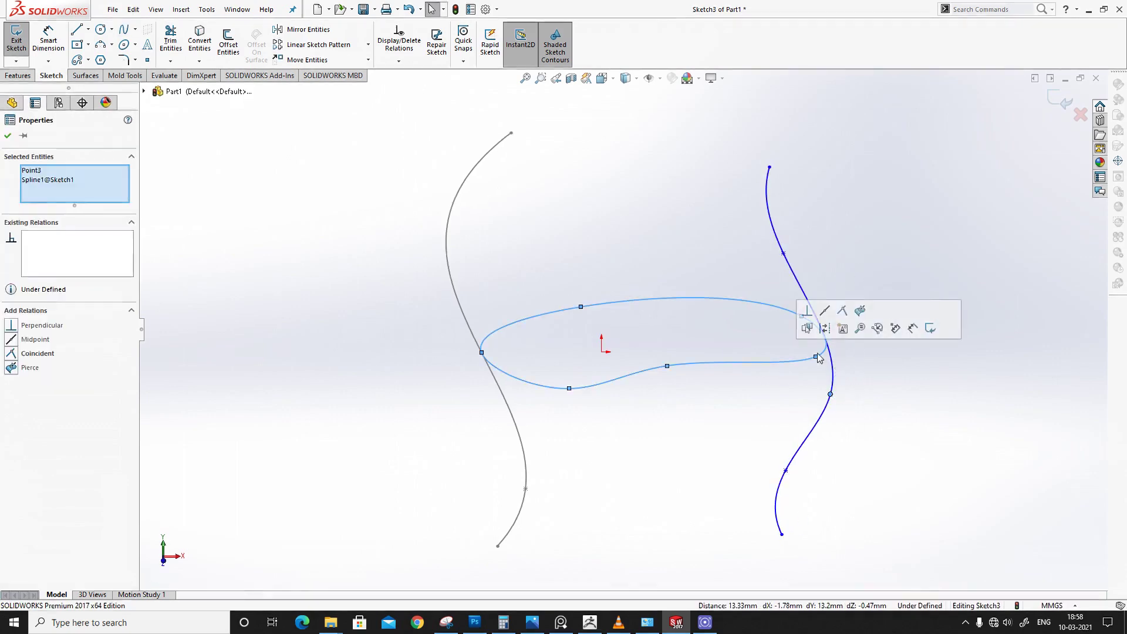
pyautogui.click(860, 310)
pyautogui.click(676, 247)
pyautogui.moveTo(675, 247)
pyautogui.mouseDown(button='middle')
pyautogui.moveTo(659, 354)
pyautogui.moveTo(651, 229)
pyautogui.moveTo(628, 228)
pyautogui.mouseUp(button='middle')
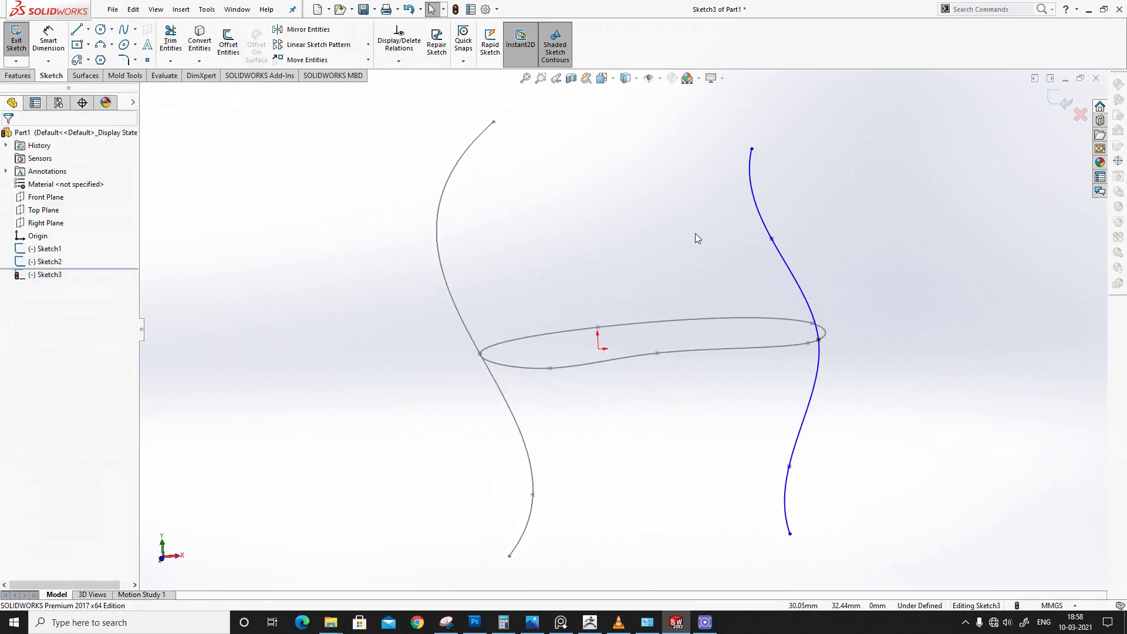
pyautogui.moveTo(516, 226)
pyautogui.mouseDown(button='middle')
pyautogui.moveTo(566, 231)
pyautogui.moveTo(552, 210)
pyautogui.mouseUp(button='middle')
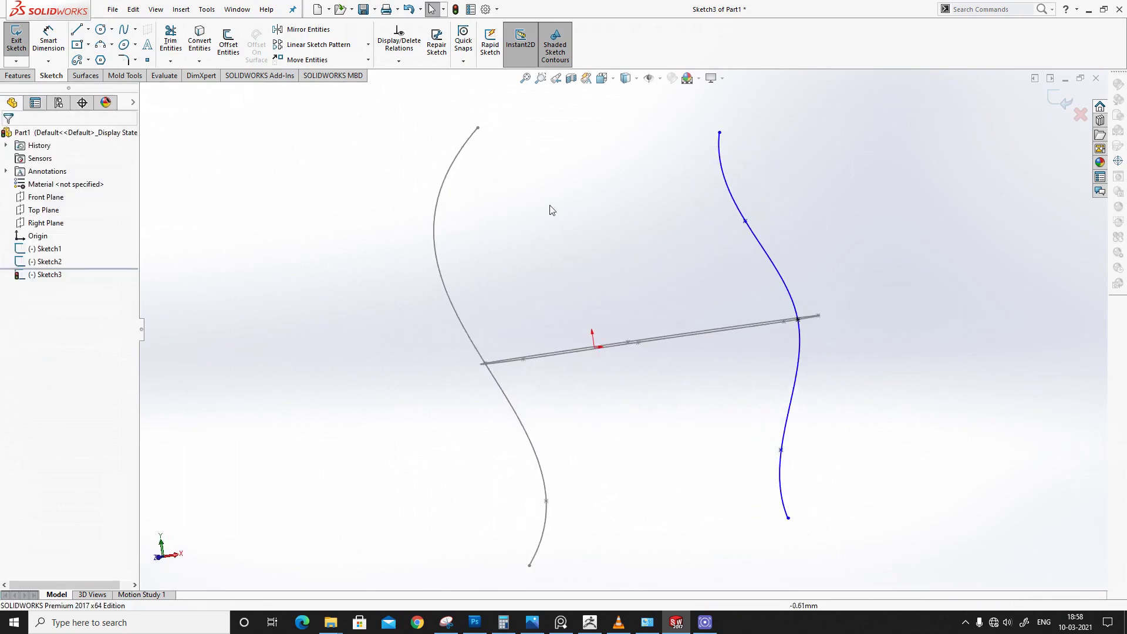
pyautogui.click(17, 41)
pyautogui.moveTo(489, 284); pyautogui.dragTo(514, 348, button='middle')
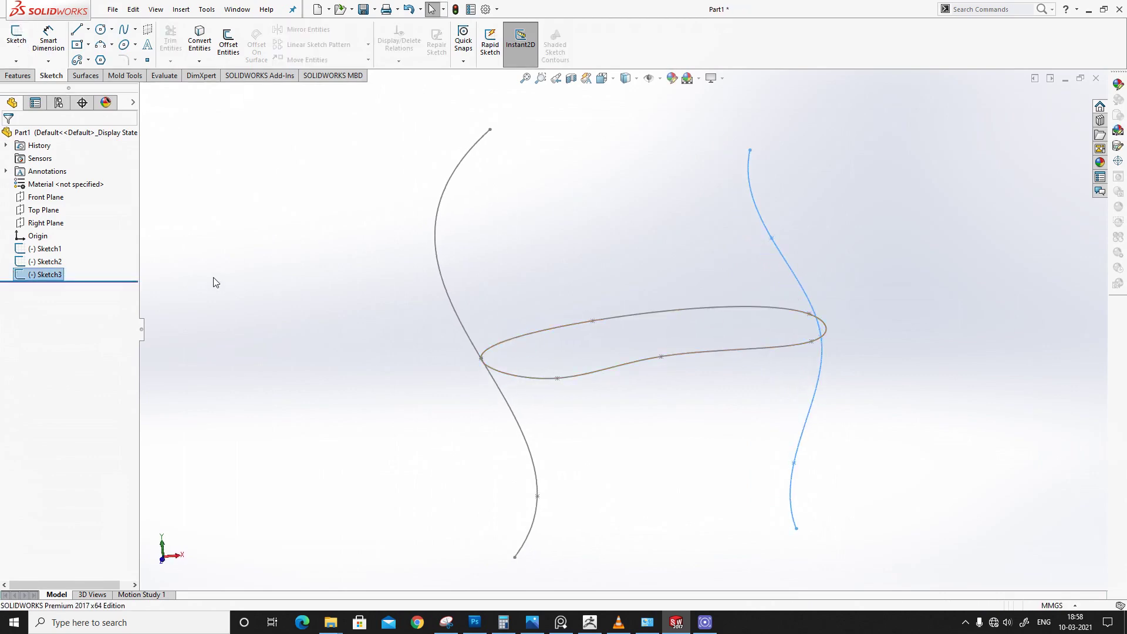
# Step: Create an offset reference plane about 42 mm above the Top Plane, crossing the upper parts of the open splines
pyautogui.click(37, 211)
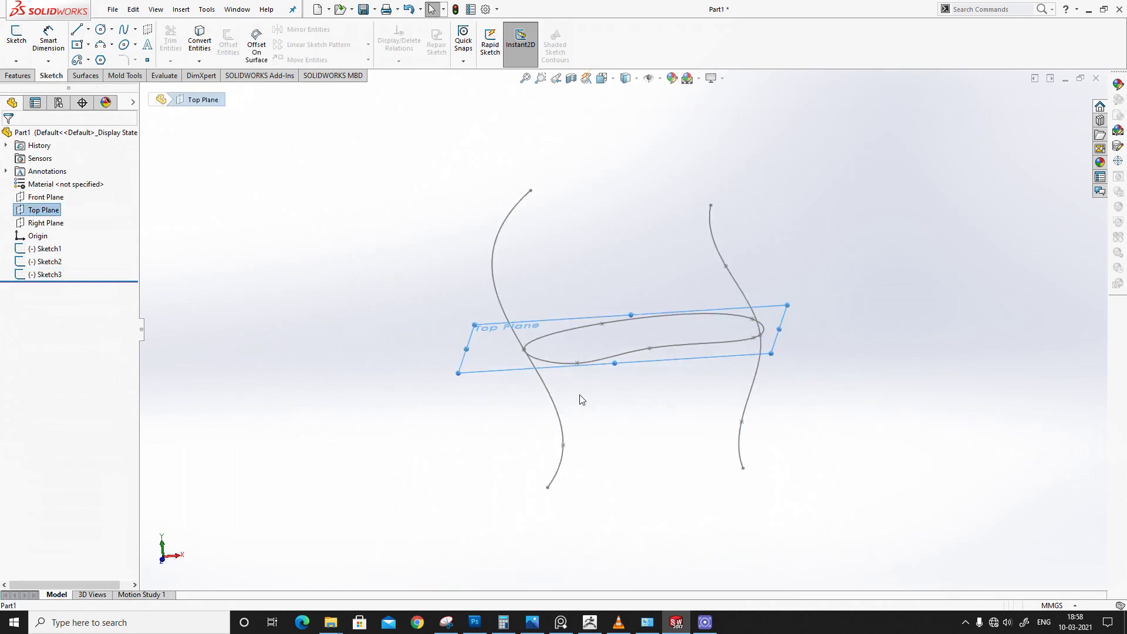
pyautogui.scroll(4, 580, 395)
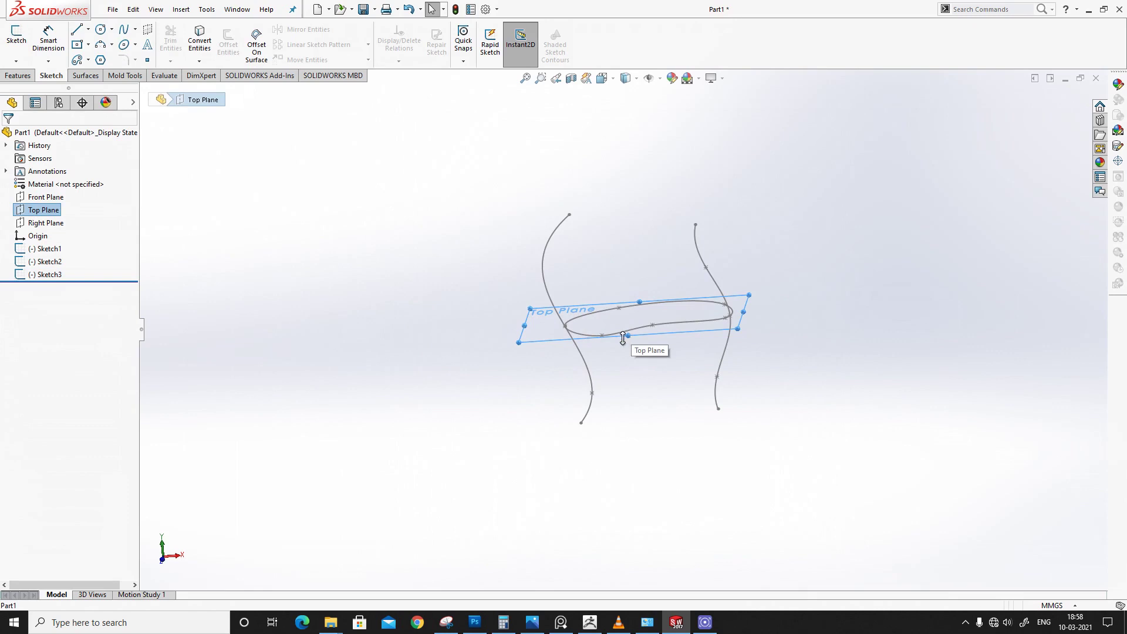
pyautogui.keyDown('ctrl'); pyautogui.moveTo(622, 339); pyautogui.dragTo(620, 272); pyautogui.keyUp('ctrl')
pyautogui.click(621, 272)
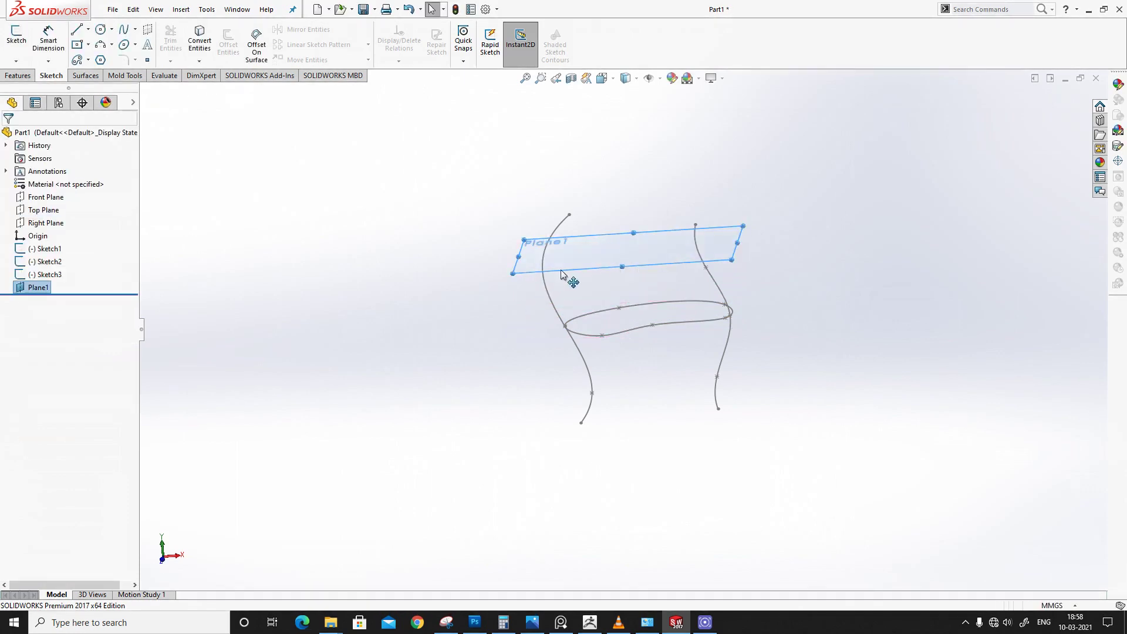
pyautogui.moveTo(649, 358)
pyautogui.mouseDown(button='middle')
pyautogui.moveTo(631, 393)
pyautogui.moveTo(669, 399)
pyautogui.moveTo(662, 346)
pyautogui.mouseUp(button='middle')
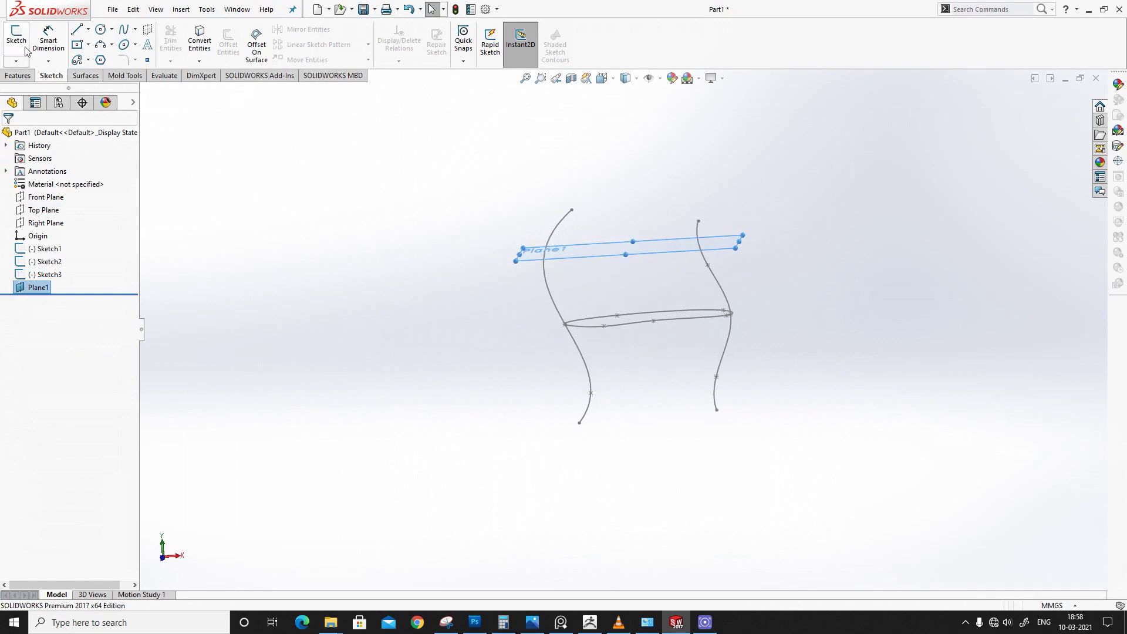
pyautogui.click(16, 34)
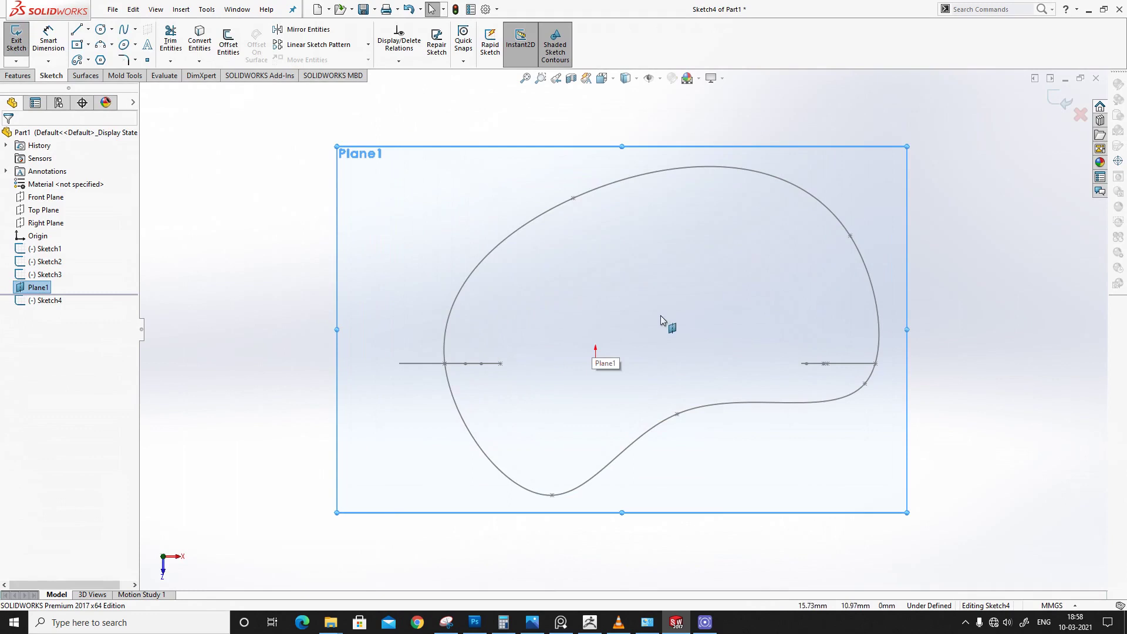
pyautogui.moveTo(643, 449)
pyautogui.mouseDown(button='middle')
pyautogui.moveTo(644, 275)
pyautogui.moveTo(644, 299)
pyautogui.mouseUp(button='middle')
pyautogui.scroll(3, 576, 329)
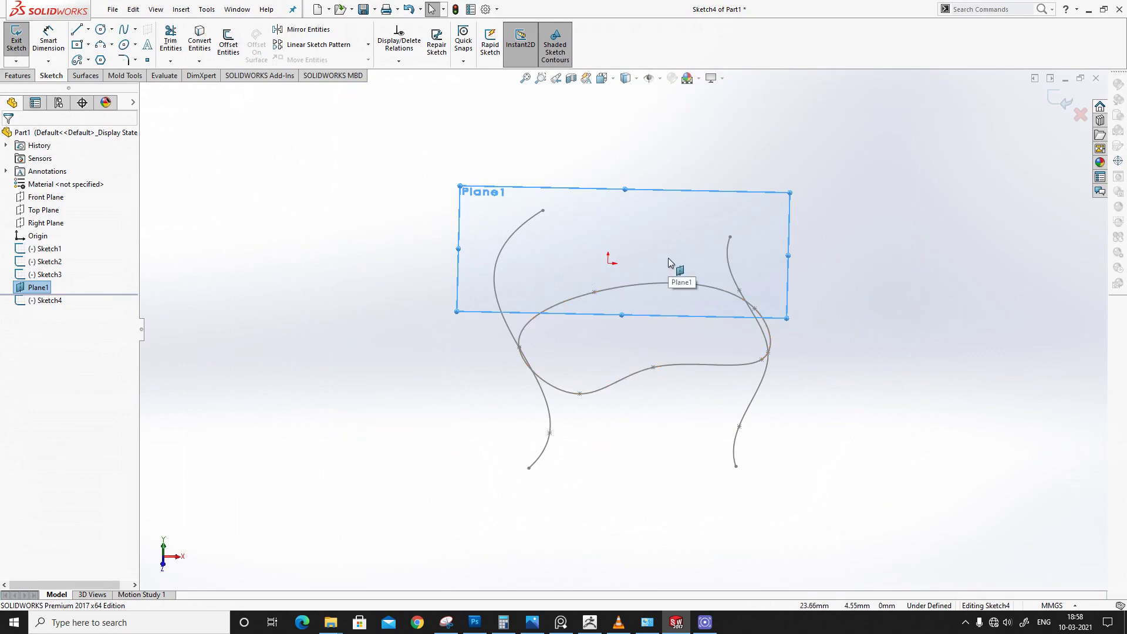
pyautogui.click(17, 41)
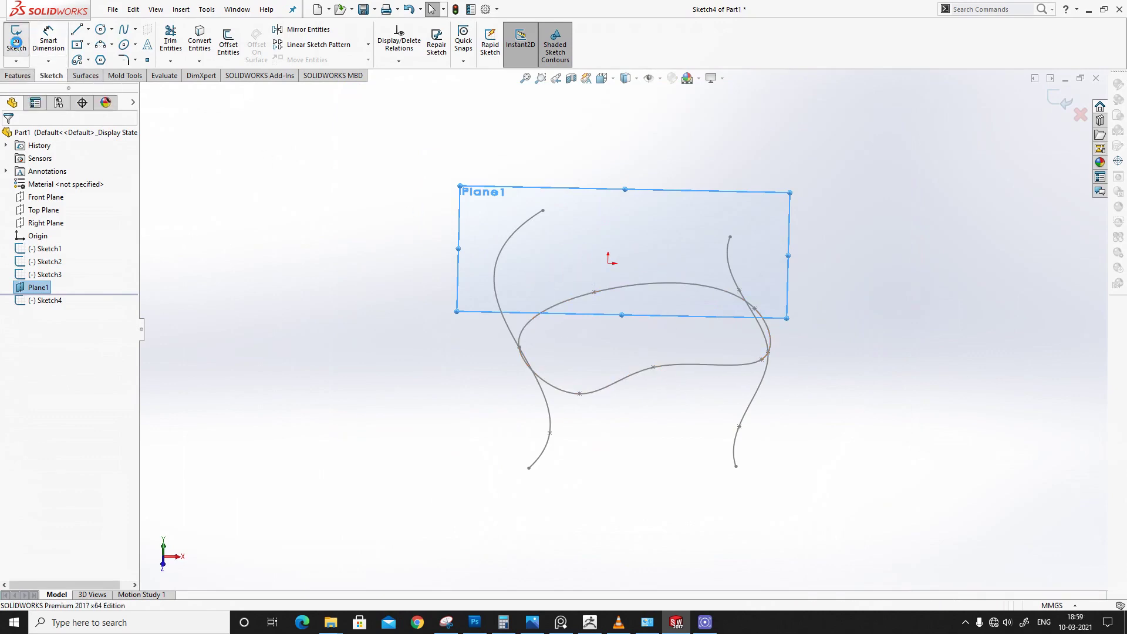
# Step: Copy the closed spline sketch from the Top Plane onto Plane1
pyautogui.doubleClick(601, 387)
pyautogui.click(605, 389)
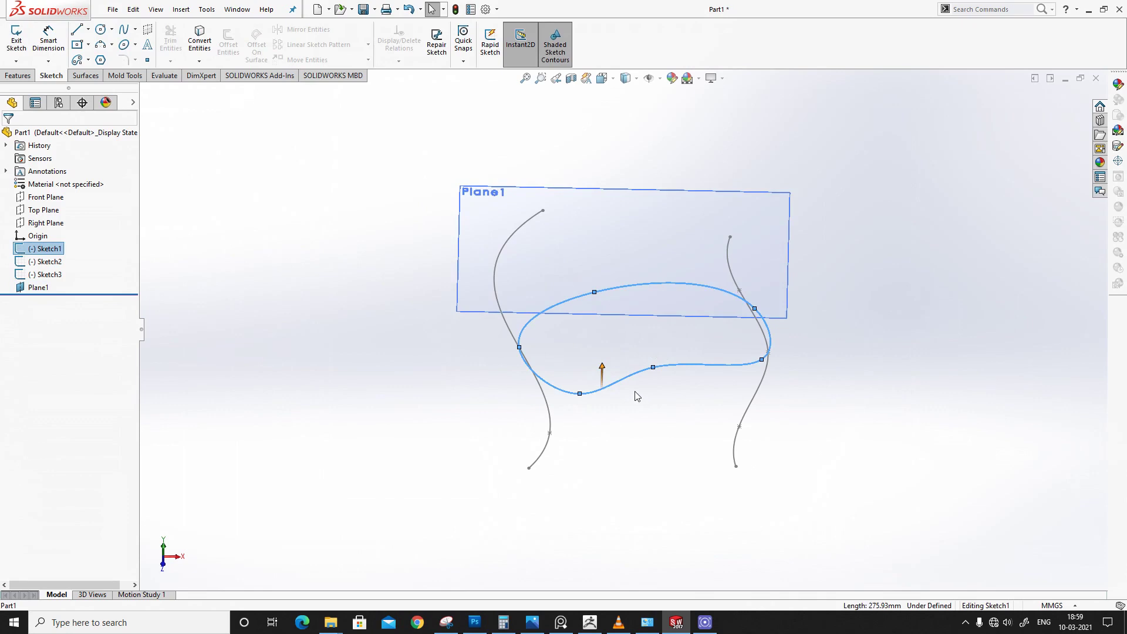
pyautogui.click(464, 210)
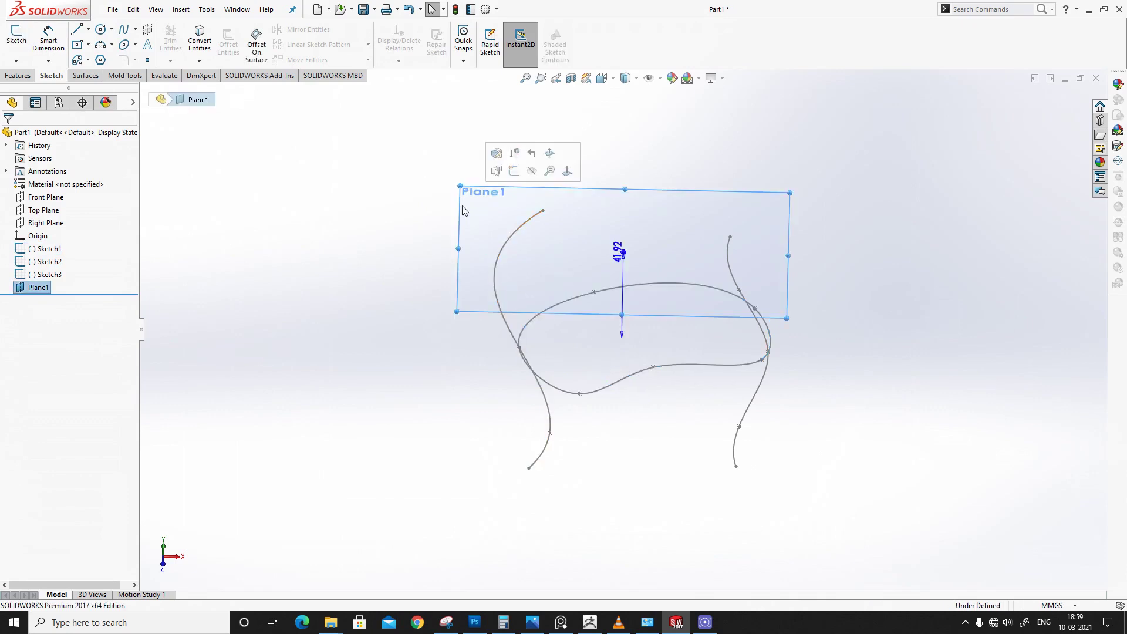
pyautogui.moveTo(486, 221)
pyautogui.mouseDown(button='middle')
pyautogui.moveTo(601, 336)
pyautogui.moveTo(586, 237)
pyautogui.moveTo(571, 219)
pyautogui.mouseUp(button='middle')
# Step: Reshape the copied spline on Plane1 by moving its upper-left point outward and its lowest point toward +X, and exit the sketch
pyautogui.doubleClick(558, 223)
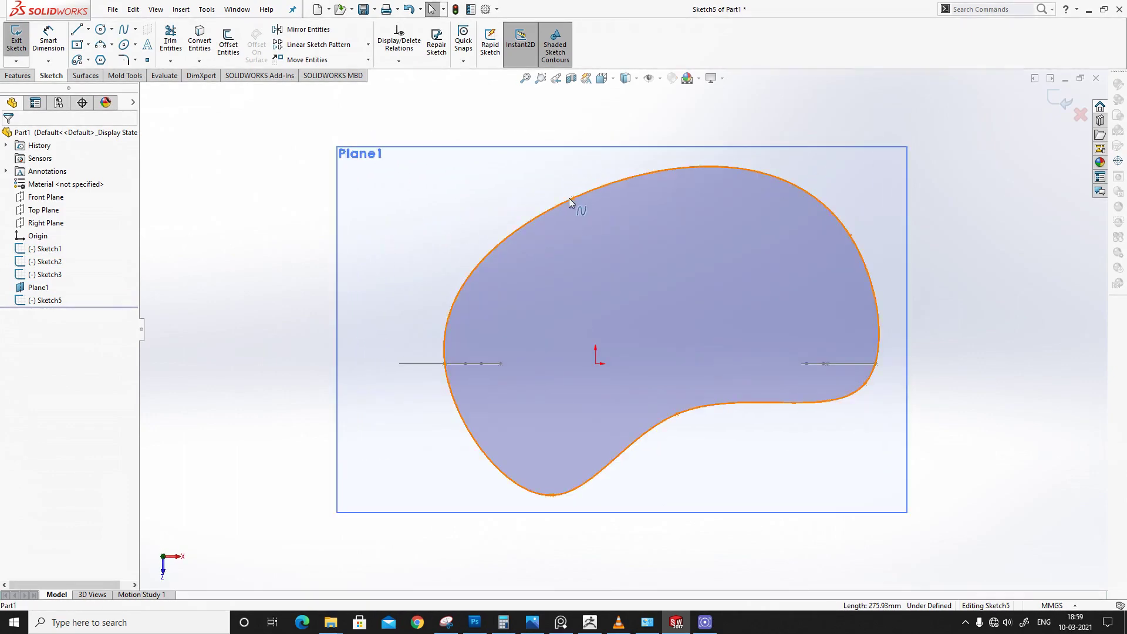
pyautogui.moveTo(572, 197); pyautogui.dragTo(466, 160)
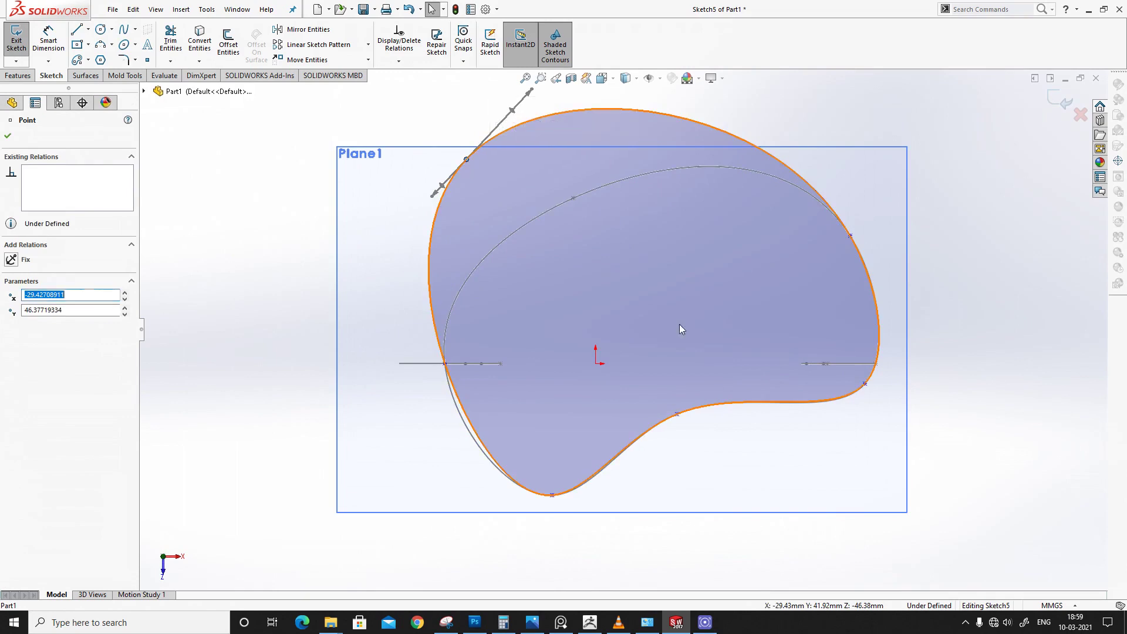
pyautogui.click(552, 495)
pyautogui.moveTo(558, 497); pyautogui.dragTo(630, 506)
pyautogui.click(14, 44)
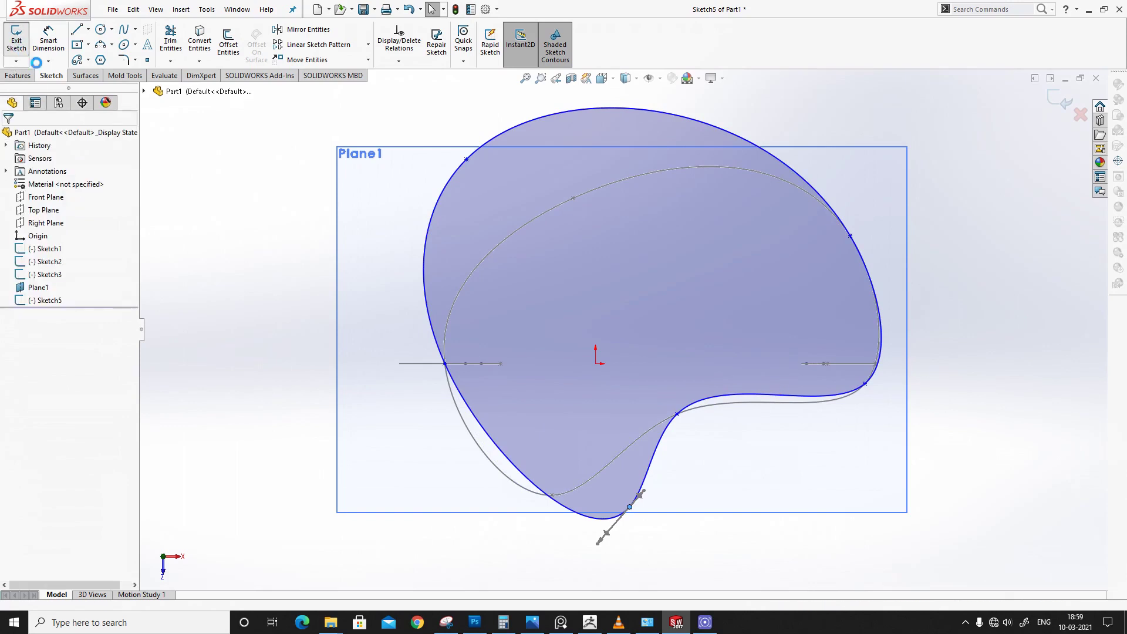
pyautogui.moveTo(435, 297)
pyautogui.mouseDown(button='middle')
pyautogui.moveTo(481, 234)
pyautogui.moveTo(477, 203)
pyautogui.moveTo(432, 201)
pyautogui.mouseUp(button='middle')
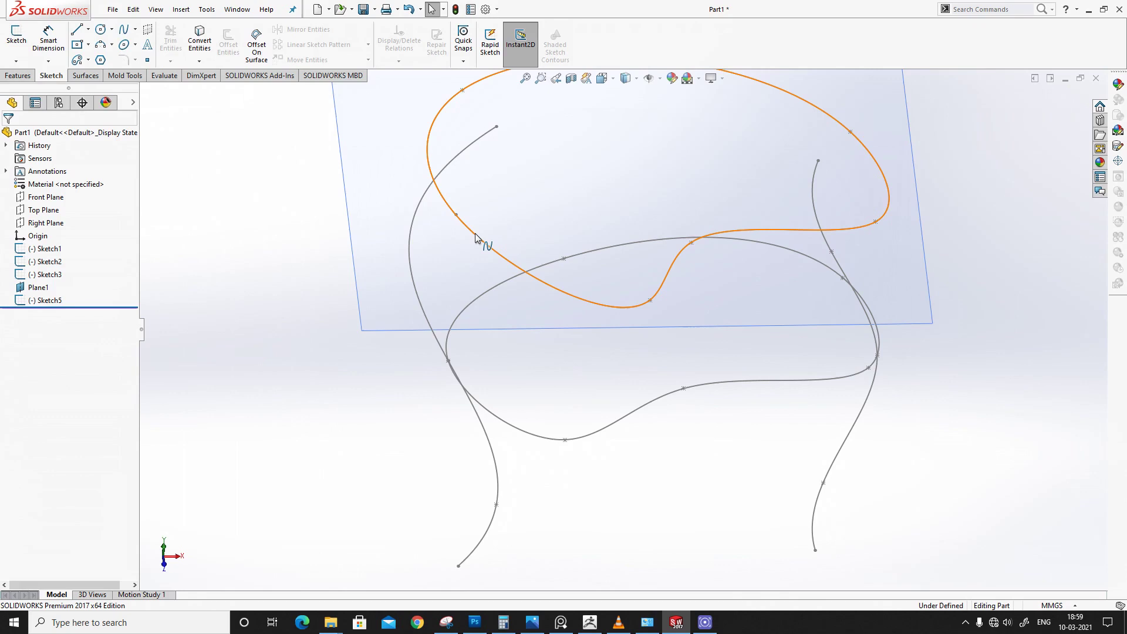
pyautogui.doubleClick(413, 218)
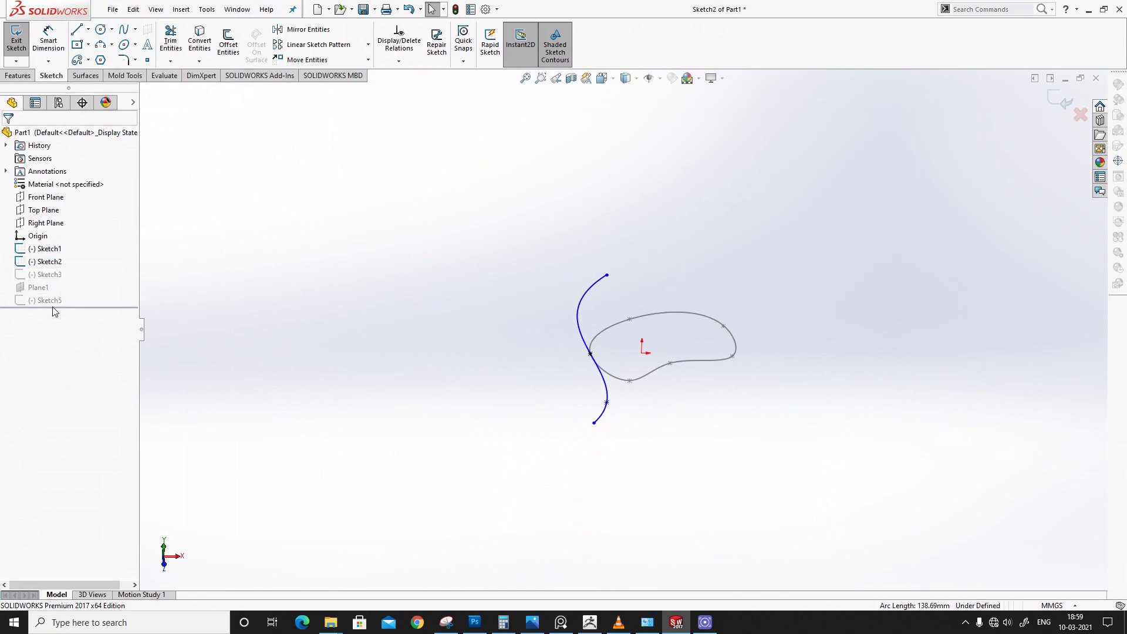
pyautogui.click(45, 264)
pyautogui.click(49, 276)
pyautogui.moveTo(706, 419); pyautogui.dragTo(717, 389, button='middle')
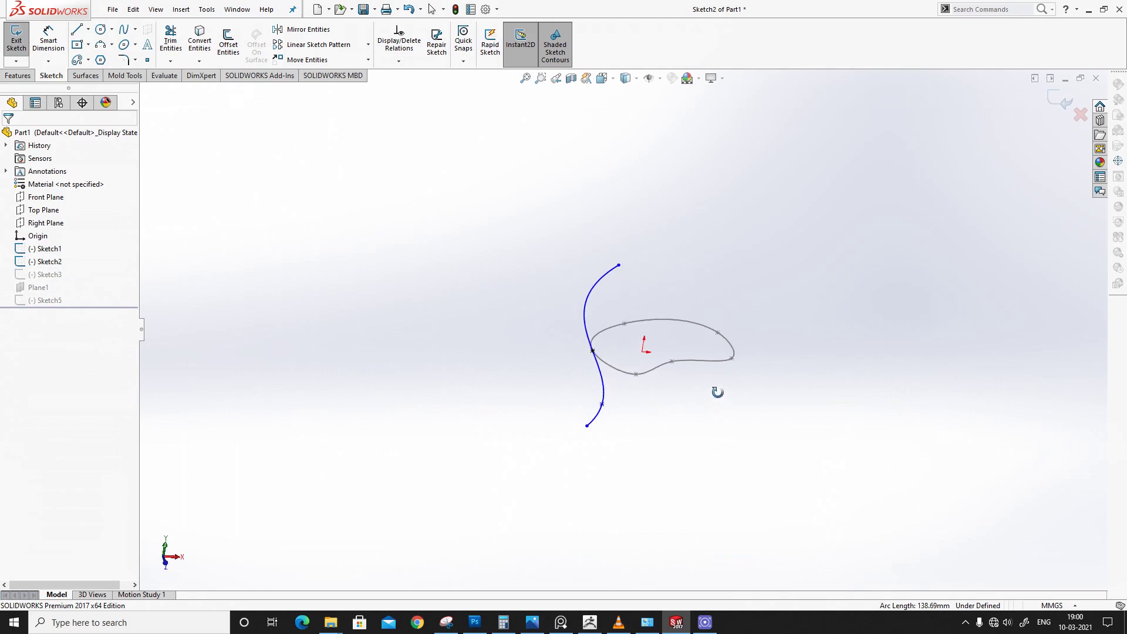
pyautogui.moveTo(711, 341); pyautogui.dragTo(705, 345, button='middle')
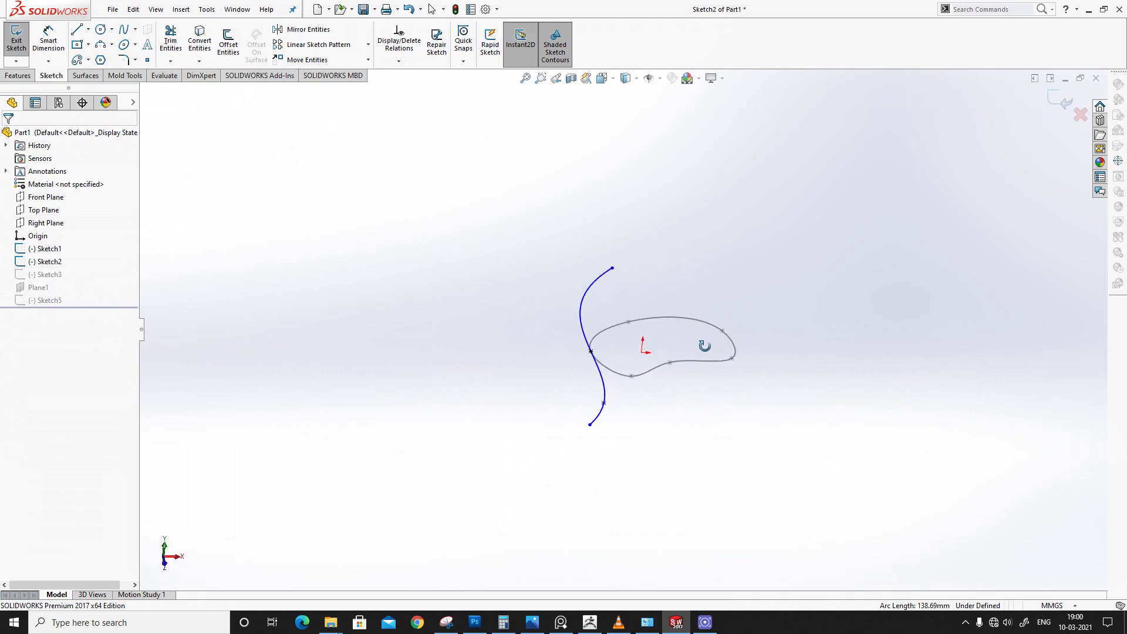
pyautogui.click(20, 36)
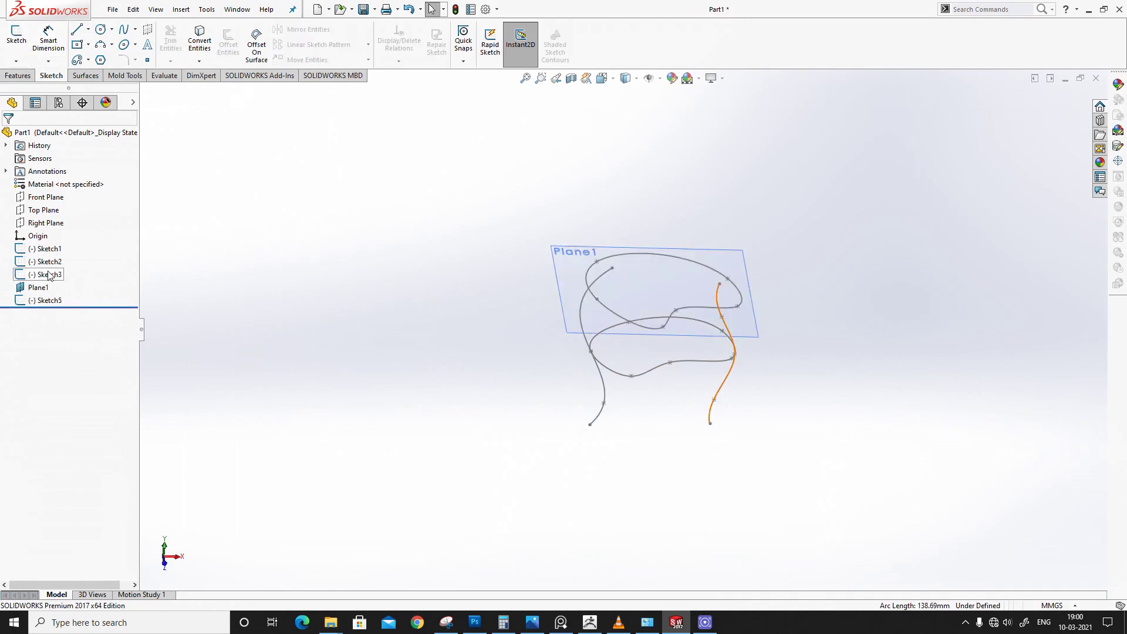
# Step: Reorder the features so that Sketch2 comes after Sketch5
pyautogui.doubleClick(584, 326)
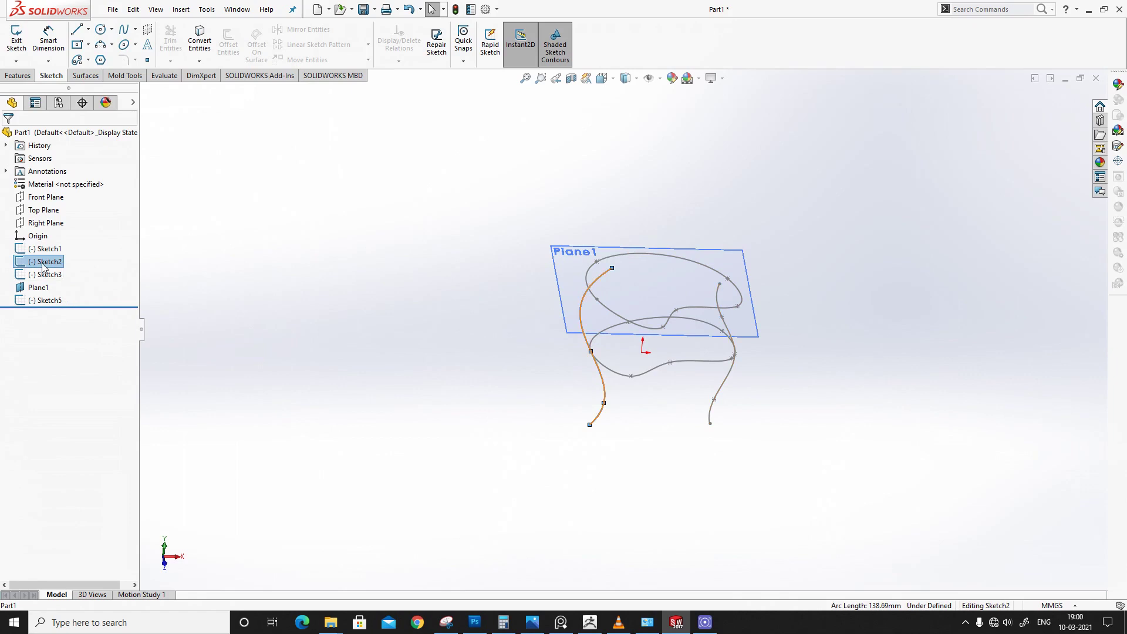
pyautogui.moveTo(45, 261); pyautogui.dragTo(46, 300)
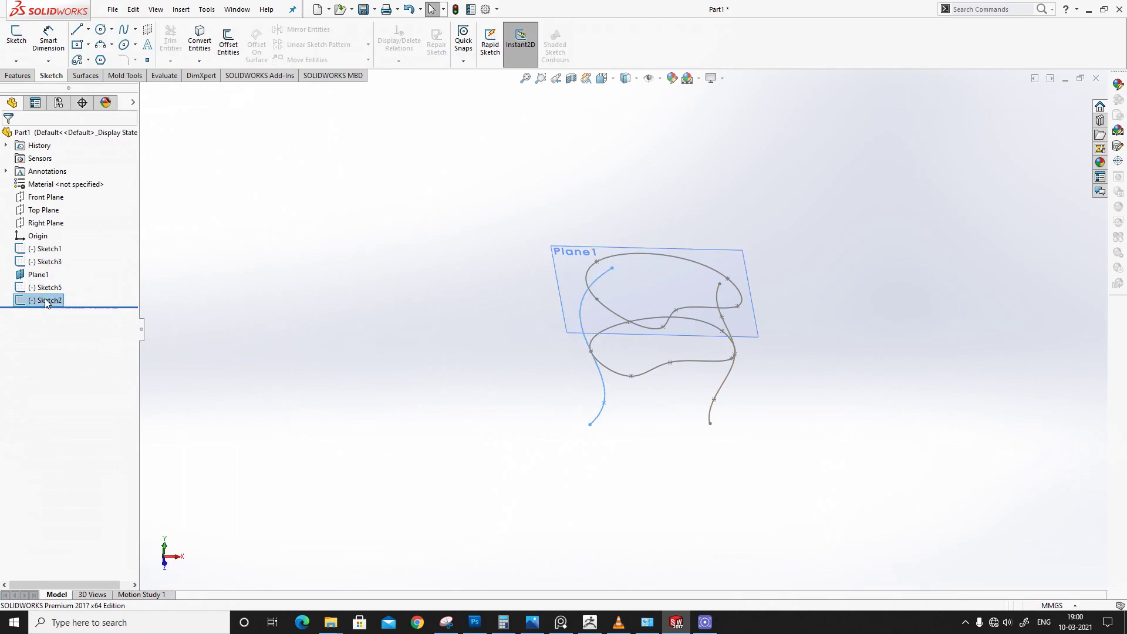
pyautogui.click(171, 304)
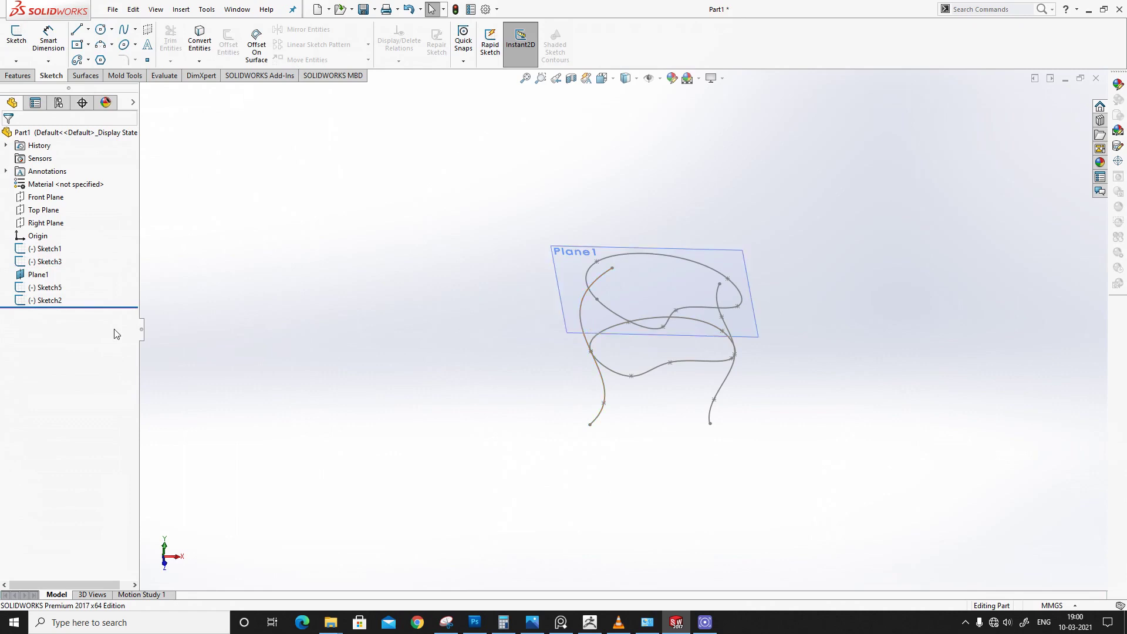
# Step: Edit Sketch2 and add a Pierce relation between the open spline's upper endpoint and the closed spline on Plane1
pyautogui.click(51, 301)
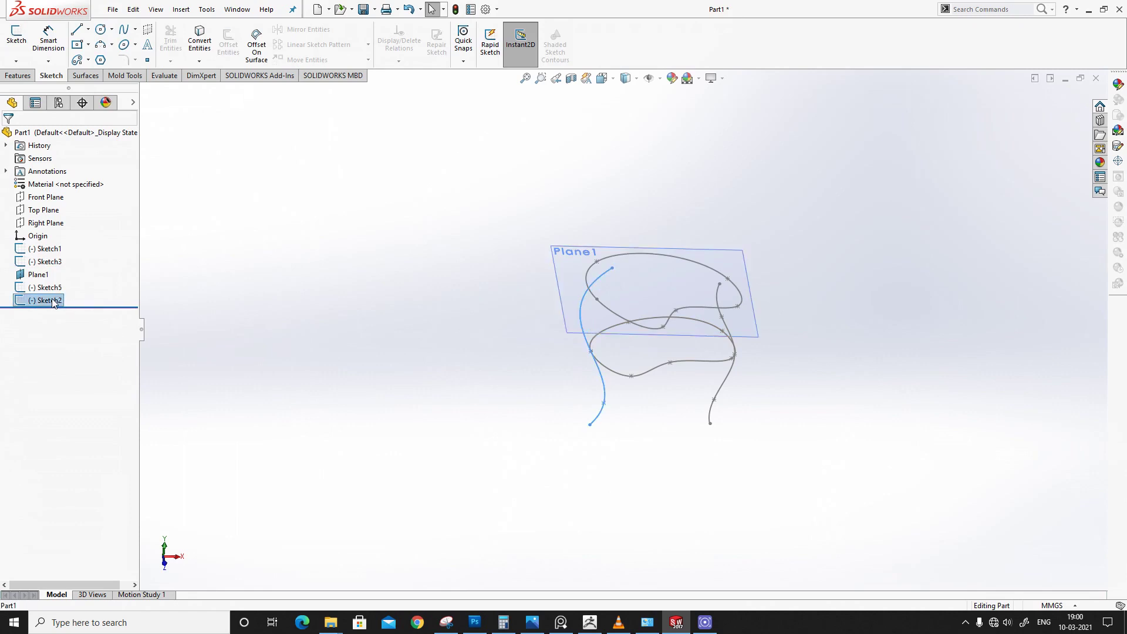
pyautogui.rightClick(54, 303)
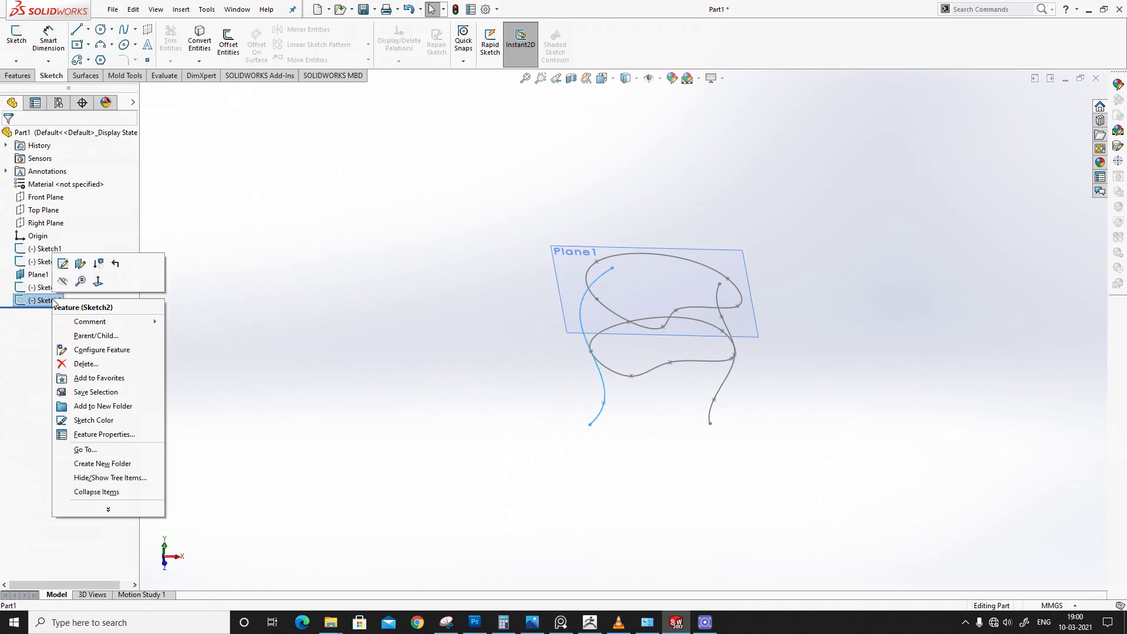
pyautogui.click(66, 264)
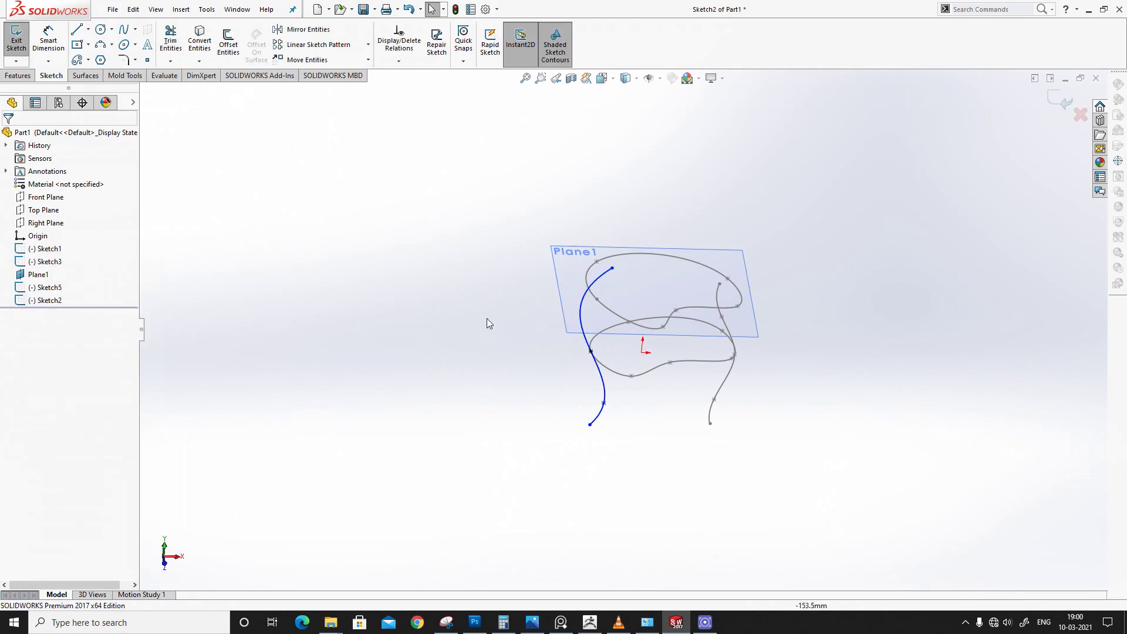
pyautogui.click(613, 265)
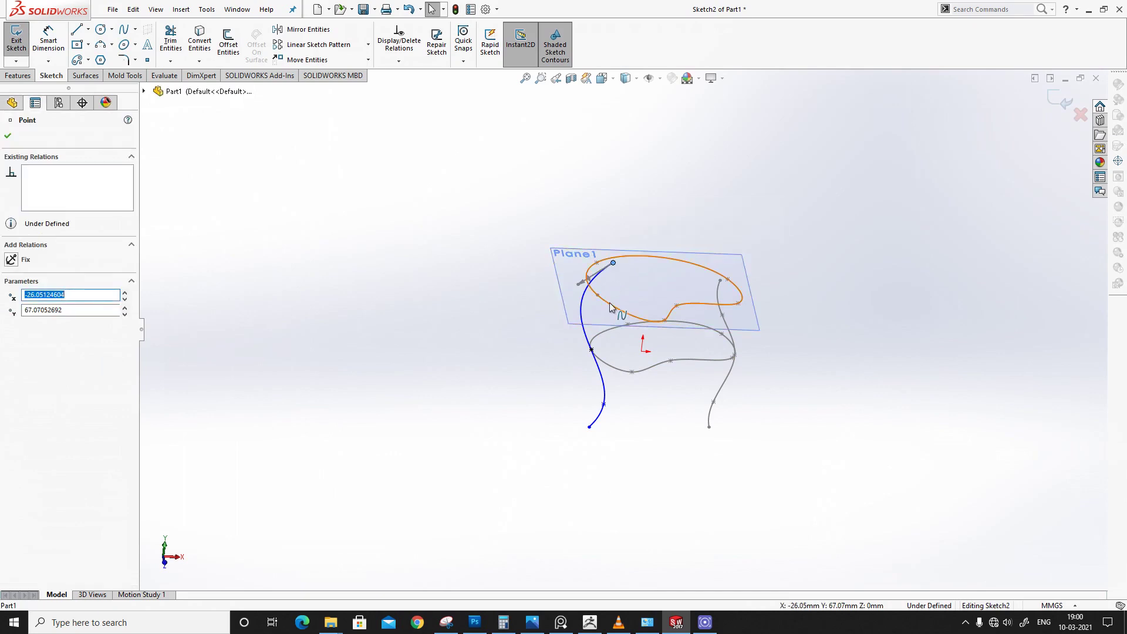
pyautogui.keyDown('ctrl'); pyautogui.click(609, 303); pyautogui.keyUp('ctrl')
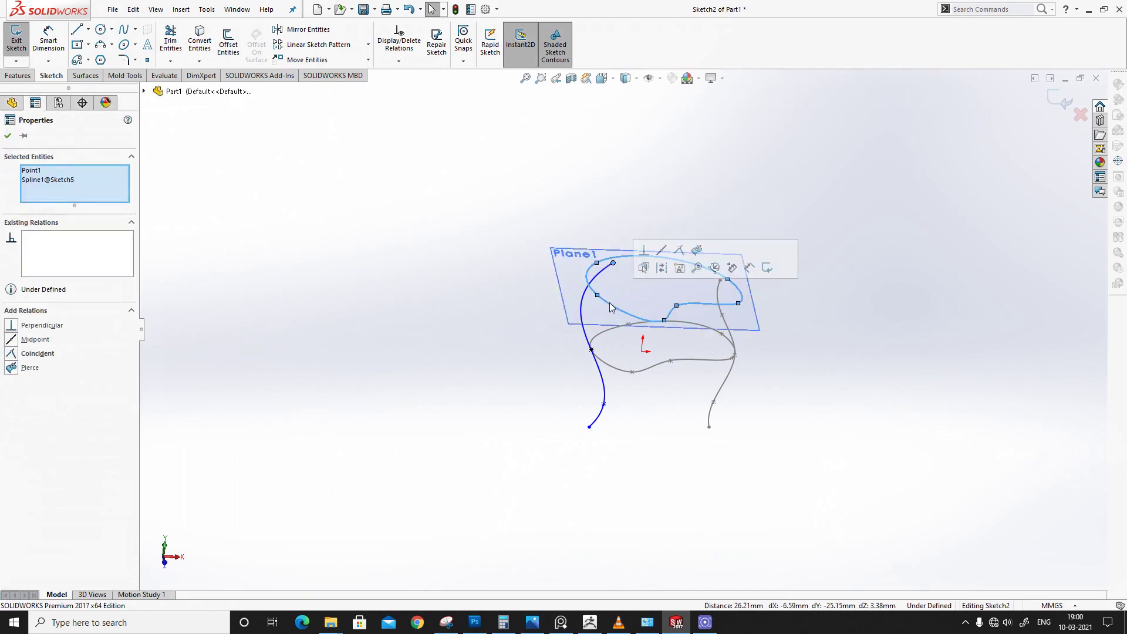
pyautogui.click(698, 252)
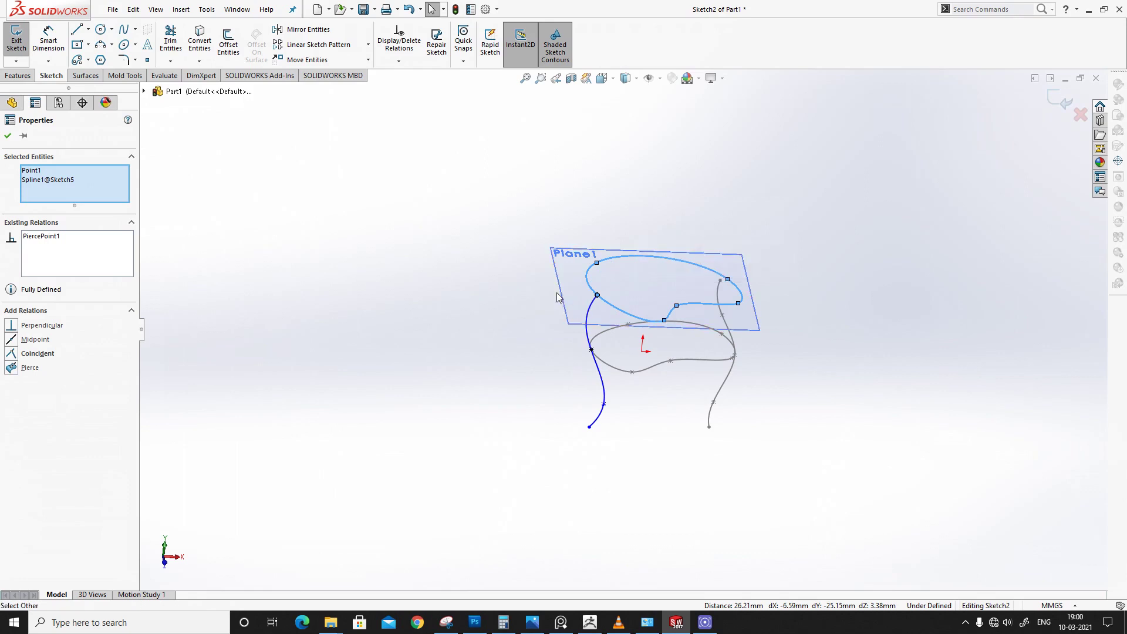
pyautogui.click(6, 135)
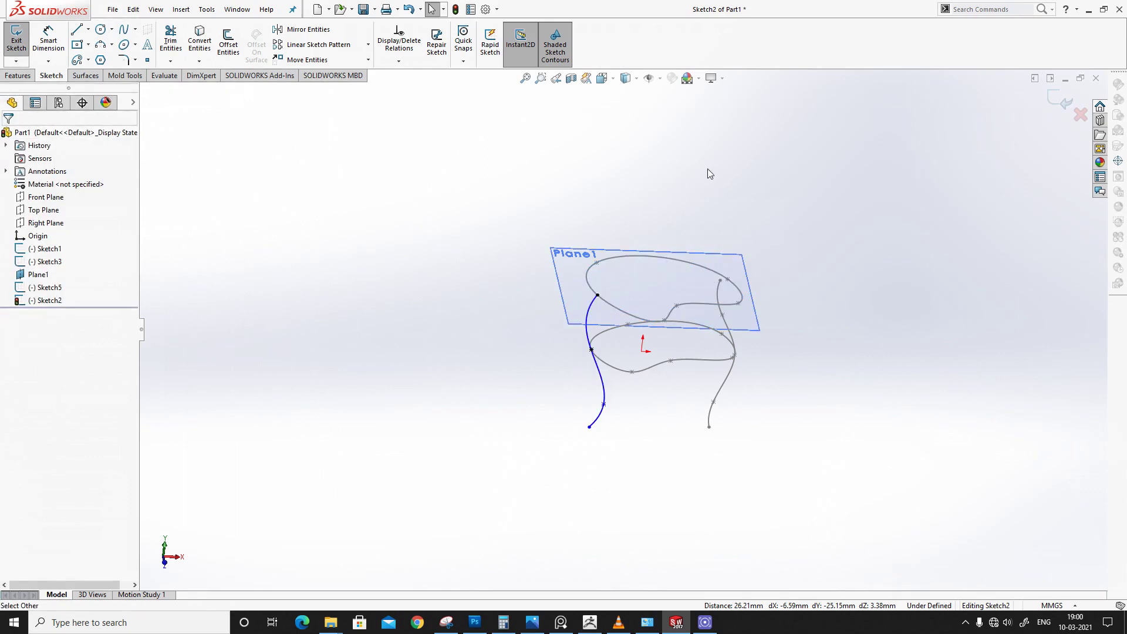
pyautogui.click(728, 327)
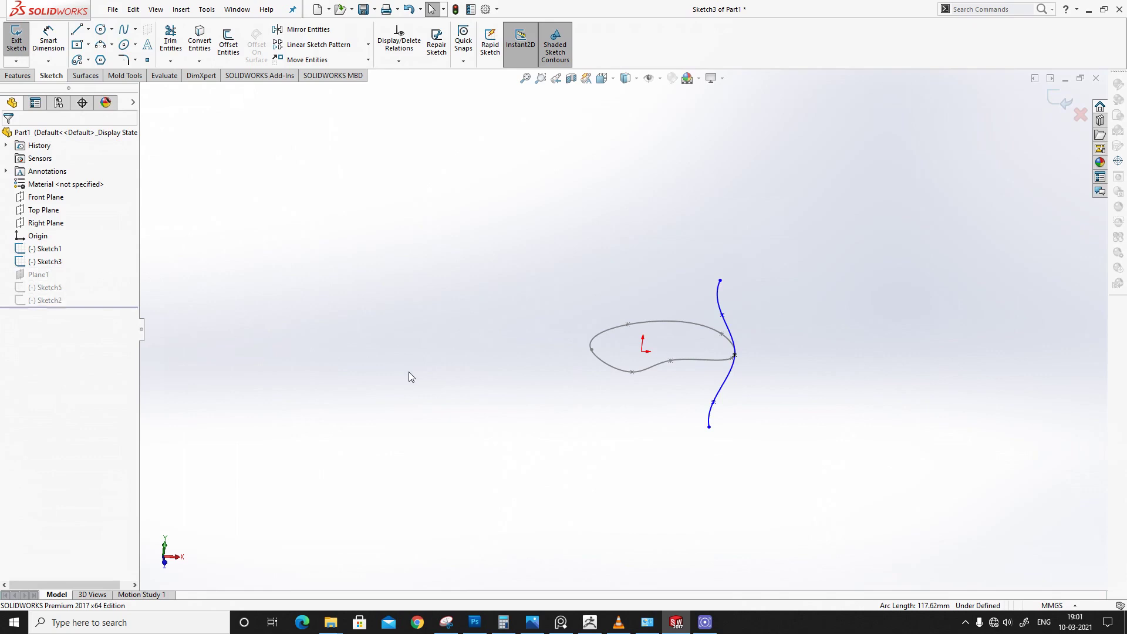
pyautogui.click(17, 44)
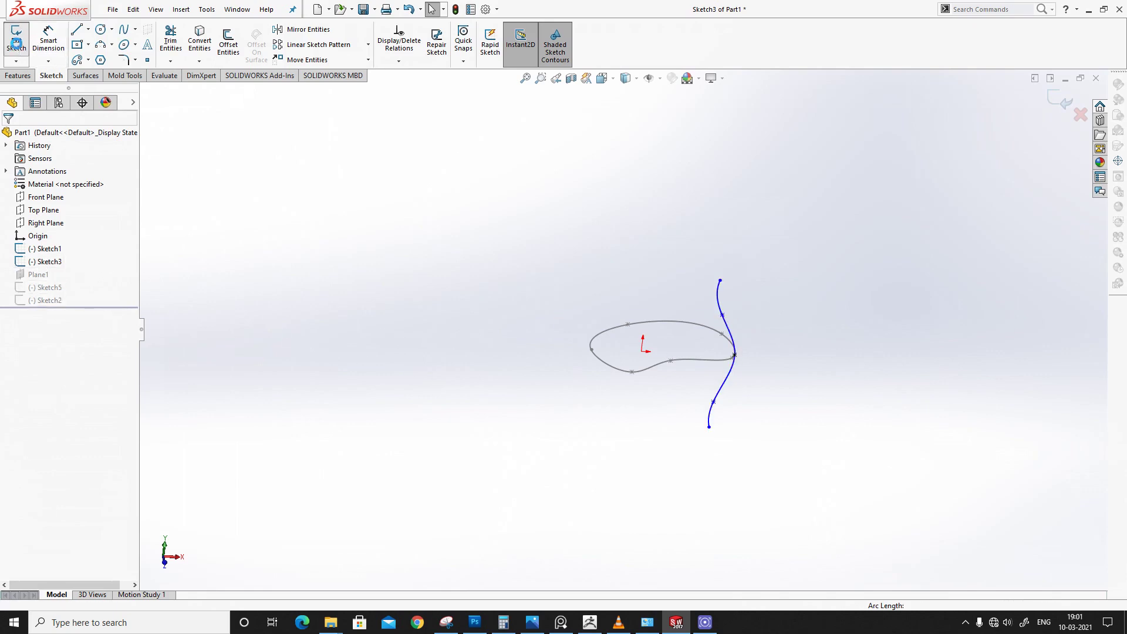
pyautogui.doubleClick(723, 387)
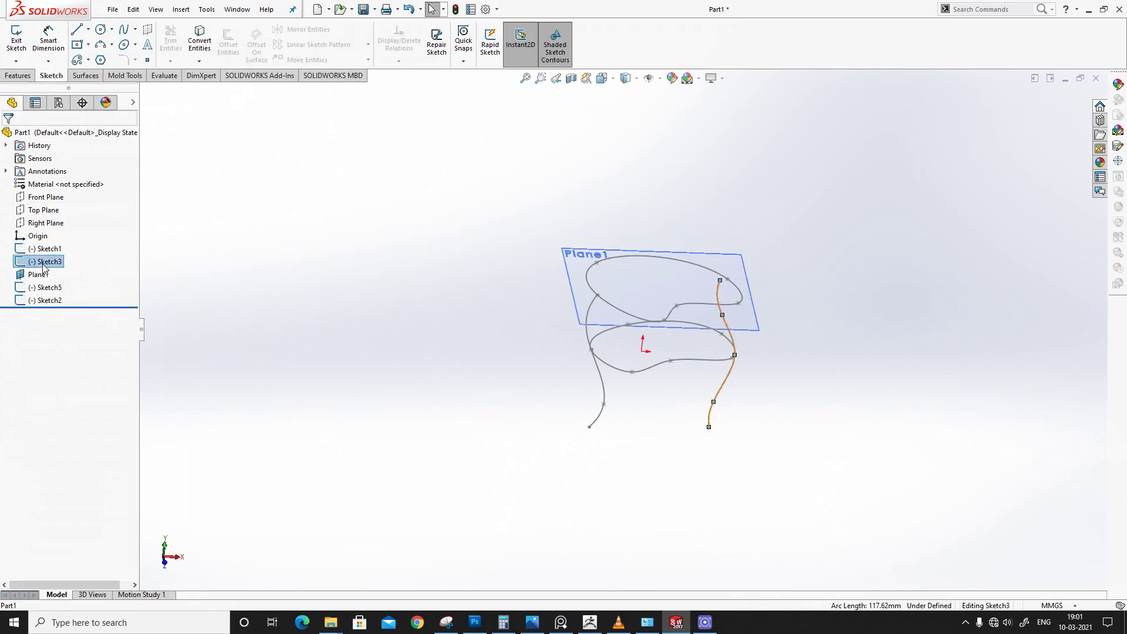
# Step: Reorder the features so that Sketch3 comes after Sketch2
pyautogui.moveTo(43, 267); pyautogui.dragTo(46, 304)
pyautogui.click(287, 303)
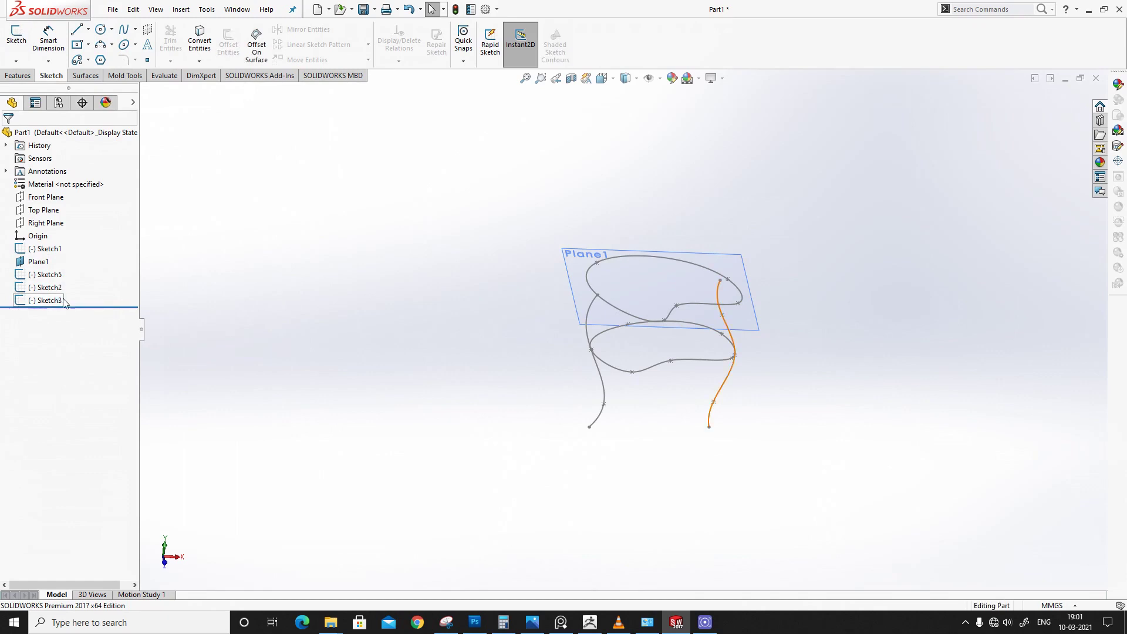
# Step: Edit Sketch3, add a Pierce relation between its spline's upper endpoint and the closed spline on Plane1, and exit the sketch
pyautogui.click(50, 300)
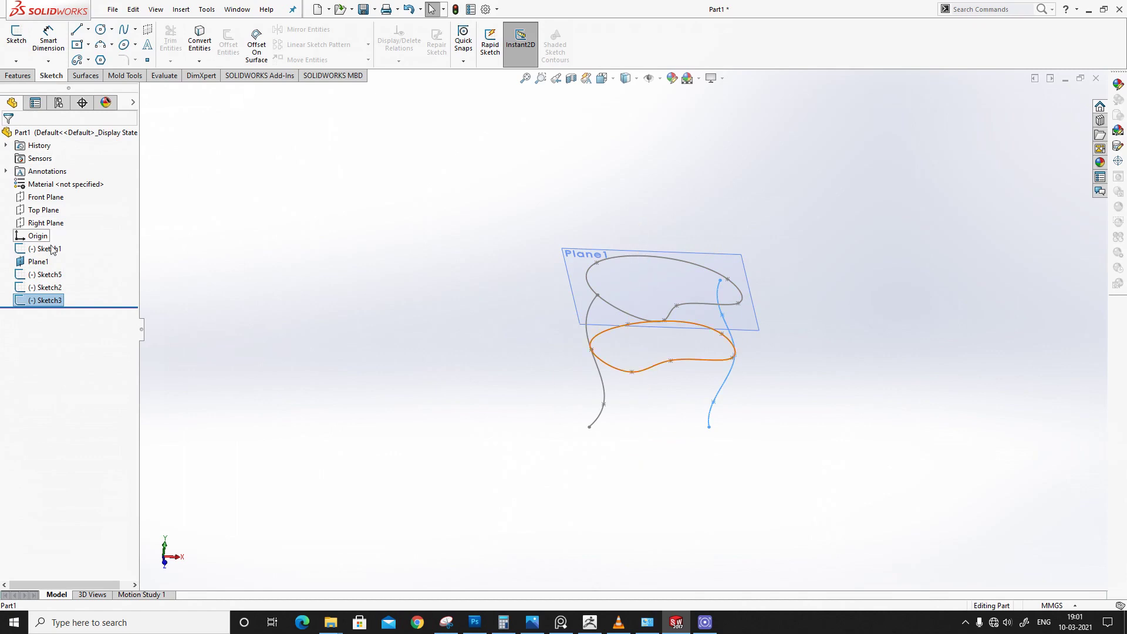
pyautogui.rightClick(53, 301)
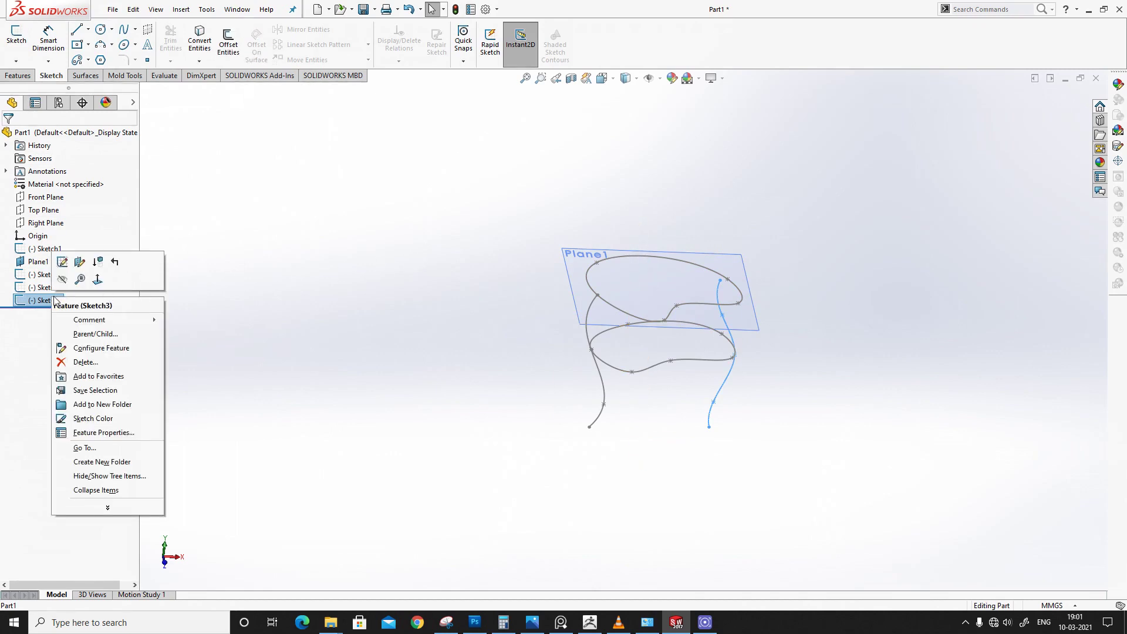
pyautogui.click(61, 262)
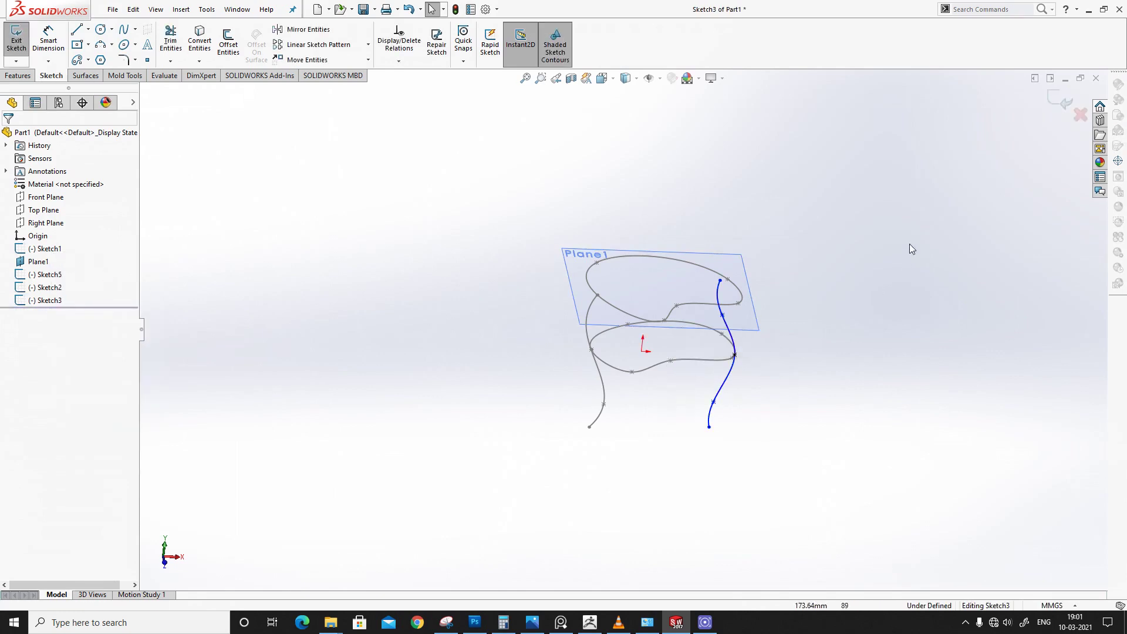
pyautogui.click(720, 280)
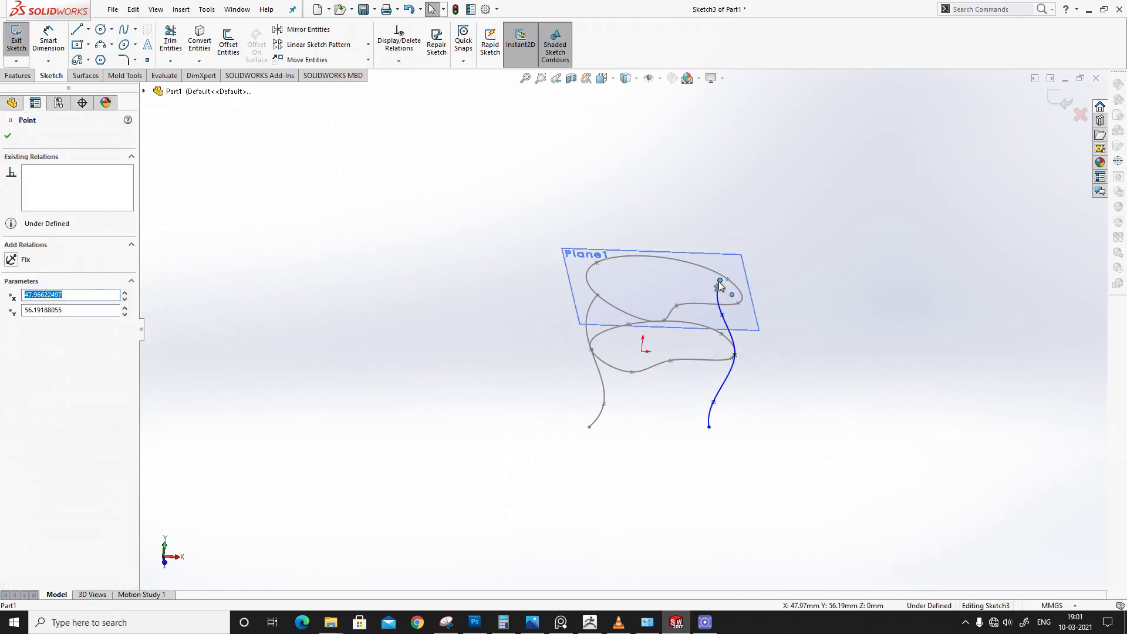
pyautogui.click(742, 302)
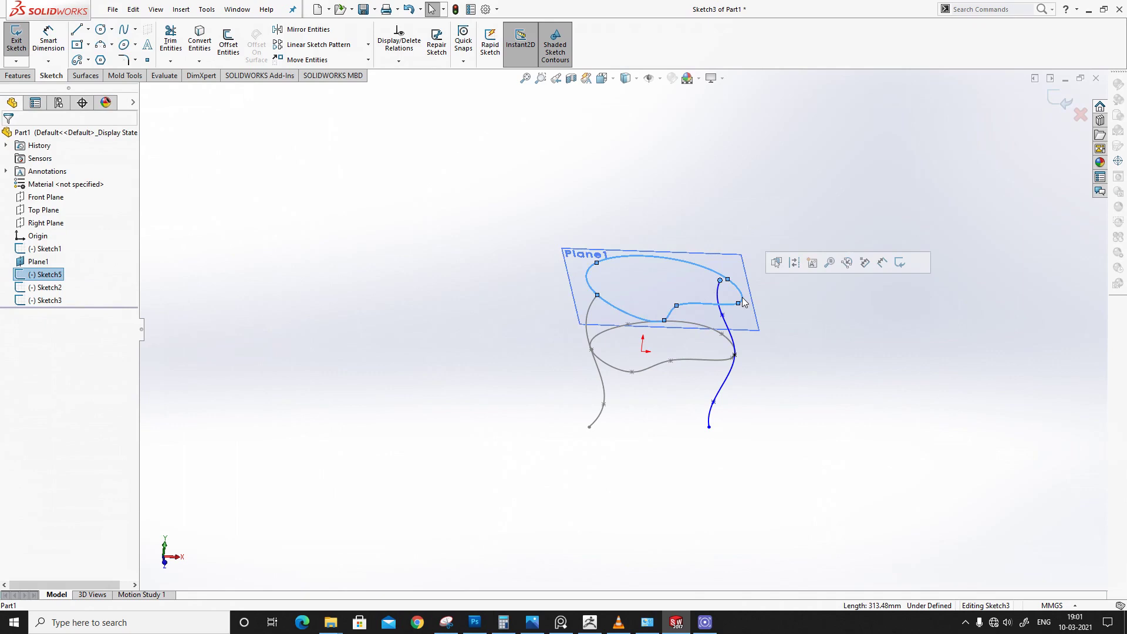
pyautogui.moveTo(767, 318); pyautogui.dragTo(780, 191, button='middle')
pyautogui.click(776, 186)
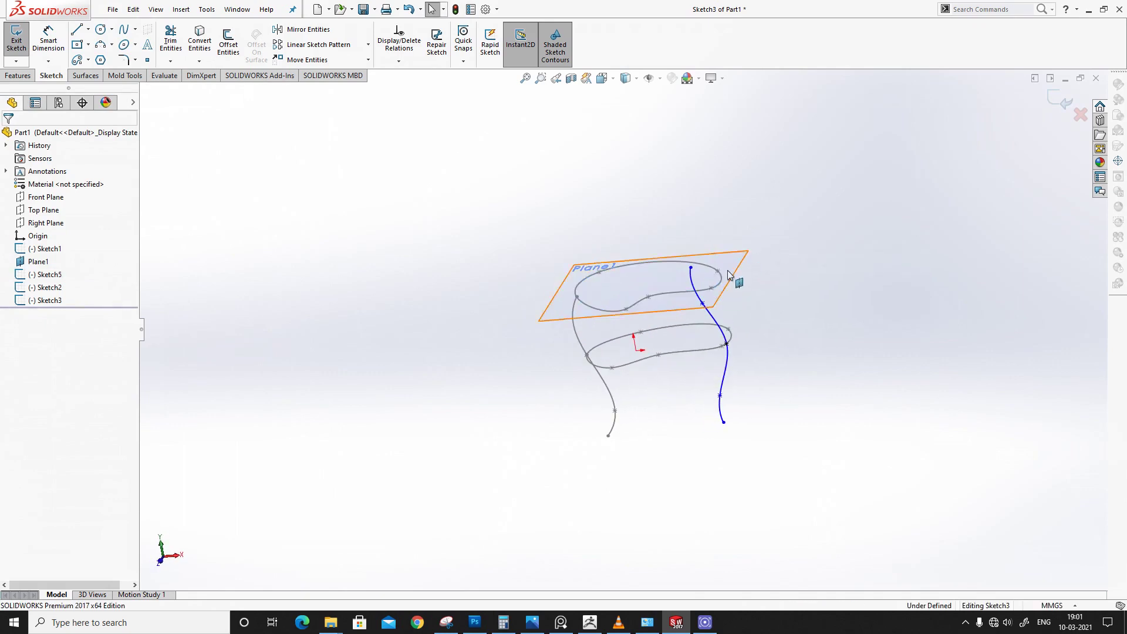
pyautogui.click(692, 269)
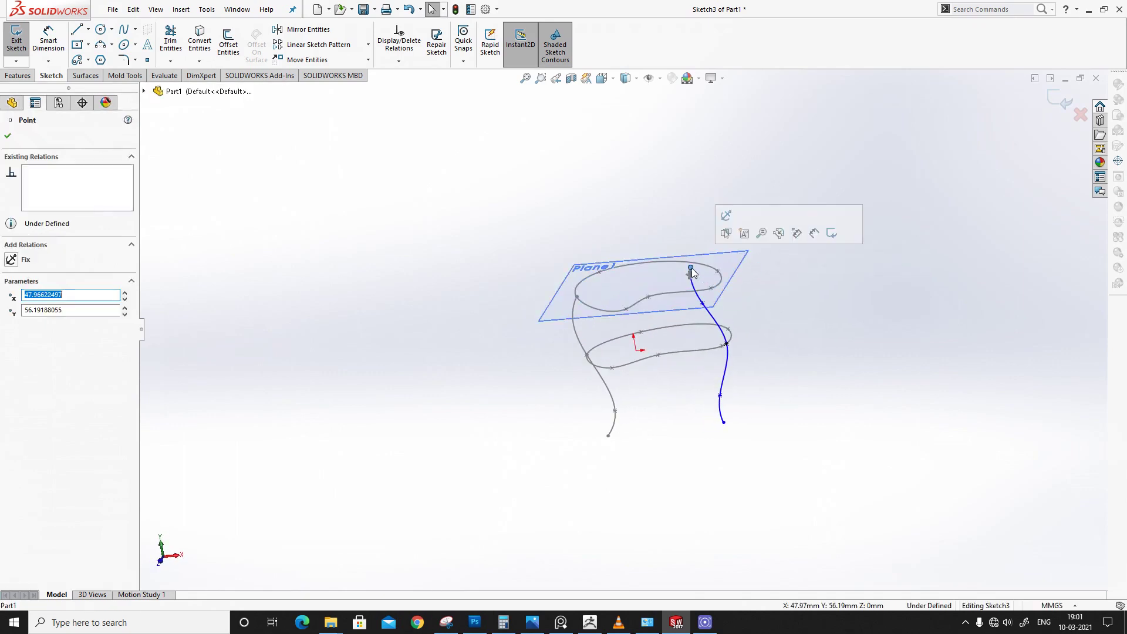
pyautogui.keyDown('ctrl'); pyautogui.click(719, 288); pyautogui.keyUp('ctrl')
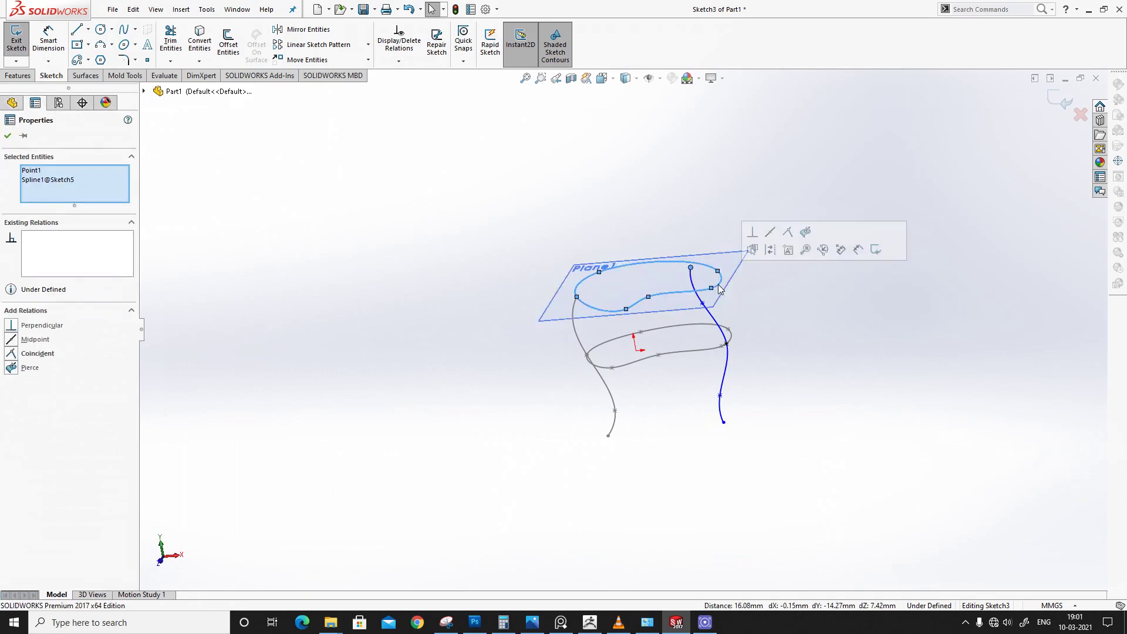
pyautogui.click(805, 233)
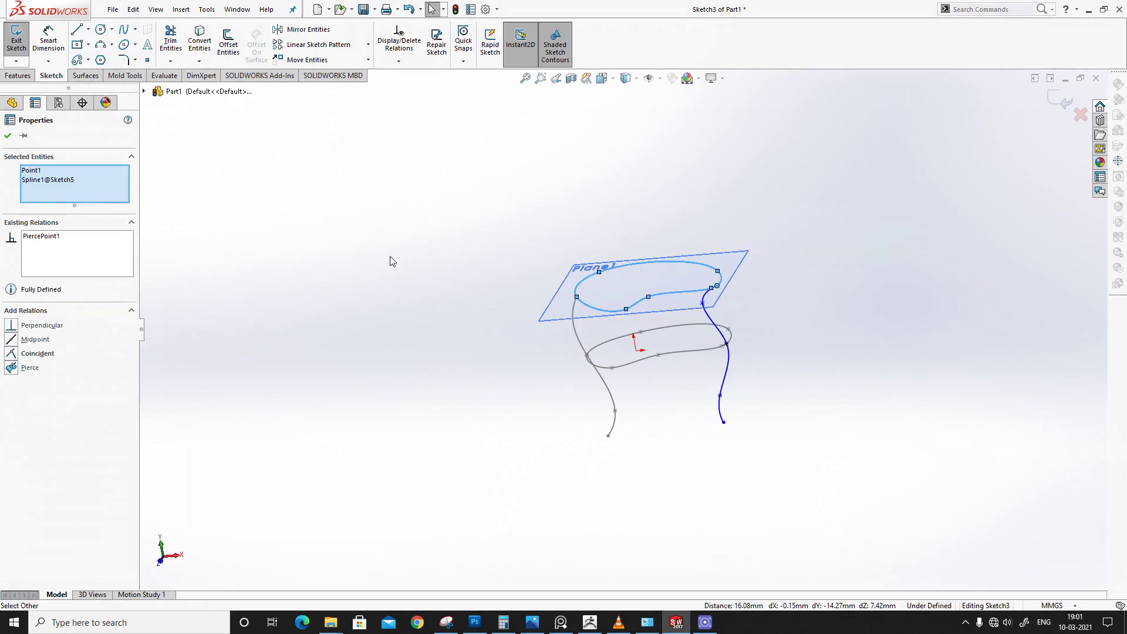
pyautogui.click(7, 135)
pyautogui.moveTo(779, 312)
pyautogui.mouseDown(button='middle')
pyautogui.moveTo(808, 324)
pyautogui.moveTo(785, 317)
pyautogui.moveTo(764, 243)
pyautogui.moveTo(779, 256)
pyautogui.moveTo(765, 291)
pyautogui.moveTo(772, 315)
pyautogui.mouseUp(button='middle')
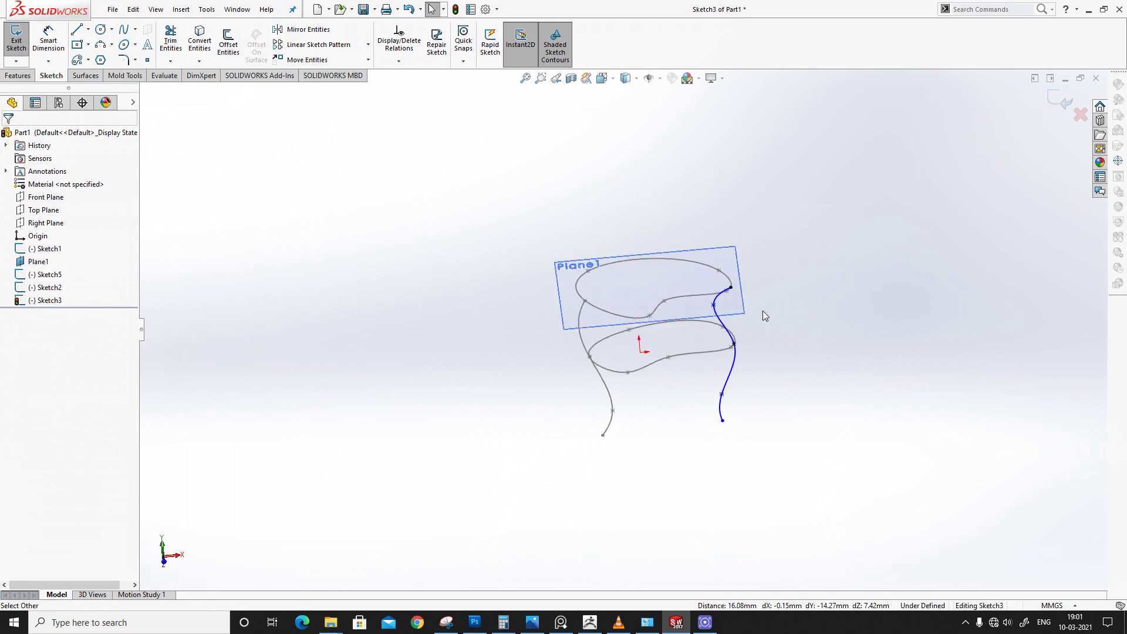
pyautogui.click(17, 41)
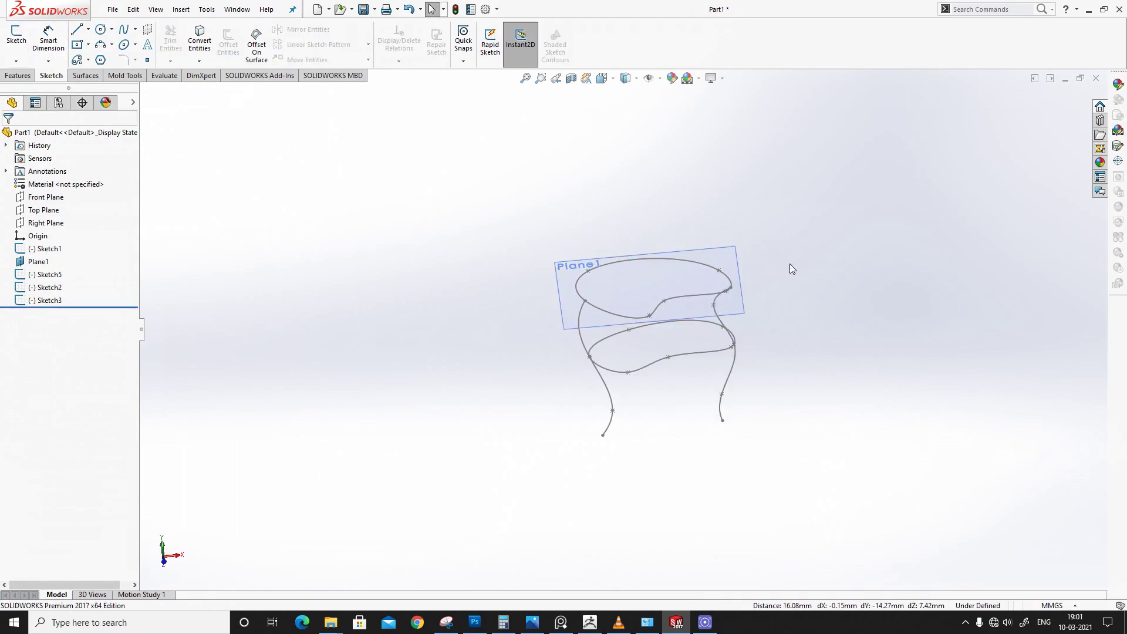
# Step: Start a Boundary Boss/Base with the closed splines Sketch1 and Sketch5 as the Direction 1 profiles
pyautogui.moveTo(452, 219)
pyautogui.mouseDown(button='middle')
pyautogui.moveTo(775, 397)
pyautogui.moveTo(741, 295)
pyautogui.mouseUp(button='middle')
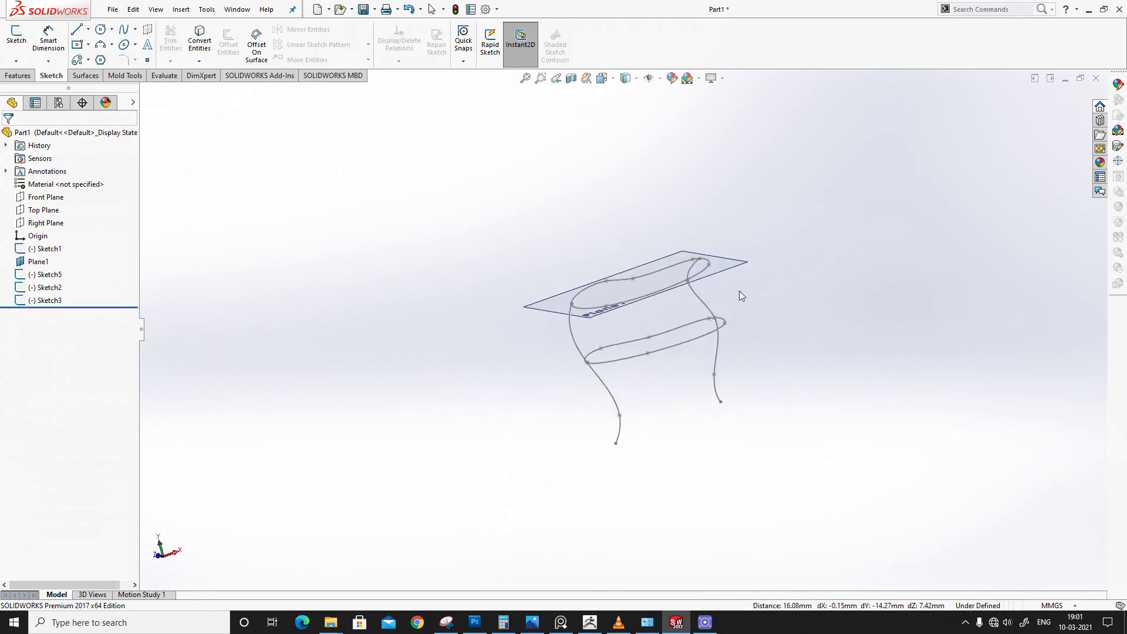
pyautogui.click(18, 75)
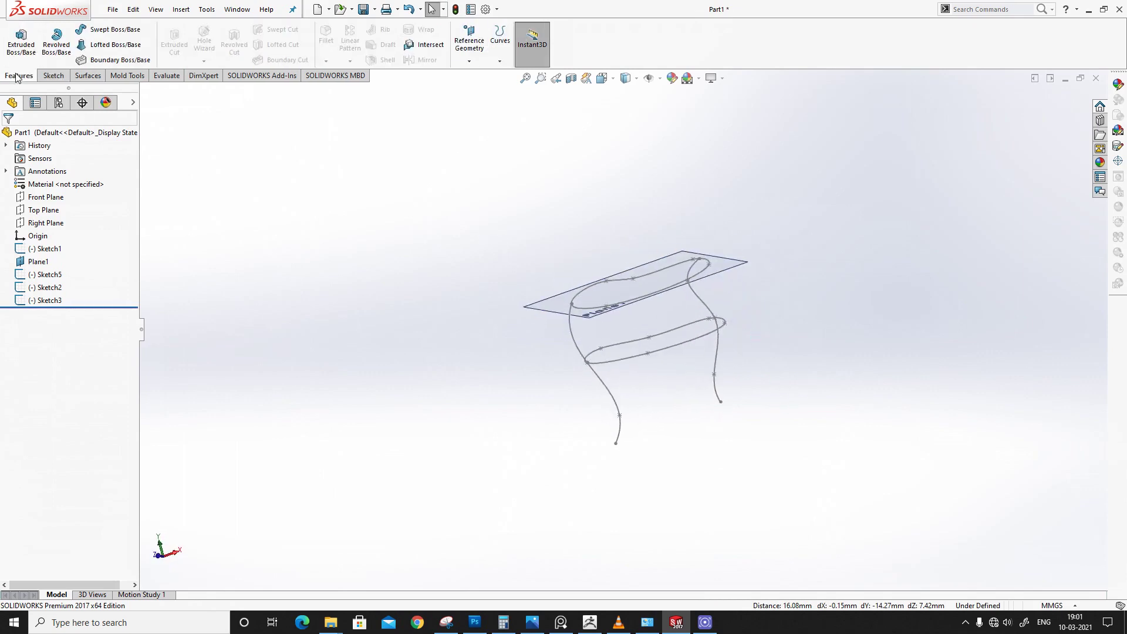
pyautogui.moveTo(633, 325); pyautogui.dragTo(644, 359, button='middle')
pyautogui.moveTo(635, 282)
pyautogui.mouseDown(button='middle')
pyautogui.moveTo(659, 350)
pyautogui.moveTo(685, 344)
pyautogui.mouseUp(button='middle')
pyautogui.click(54, 75)
pyautogui.click(135, 56)
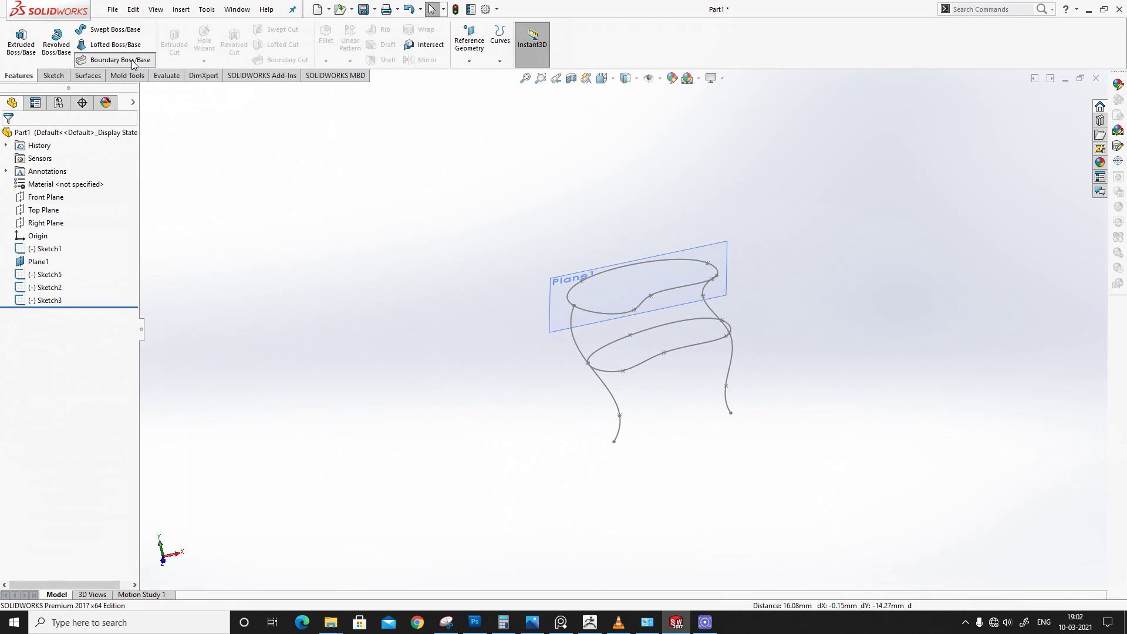
pyautogui.click(650, 368)
pyautogui.click(591, 314)
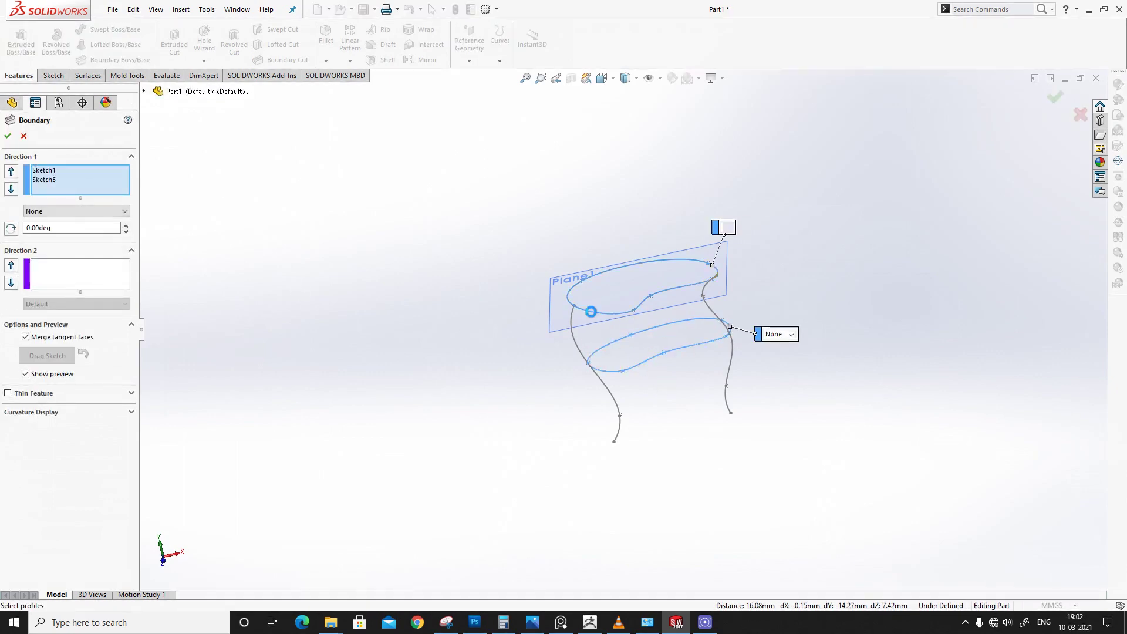
# Step: Move the upper profile's connector point along its edge to align with the lower profile's connector and remove the twist
pyautogui.moveTo(674, 330); pyautogui.dragTo(707, 366, button='middle')
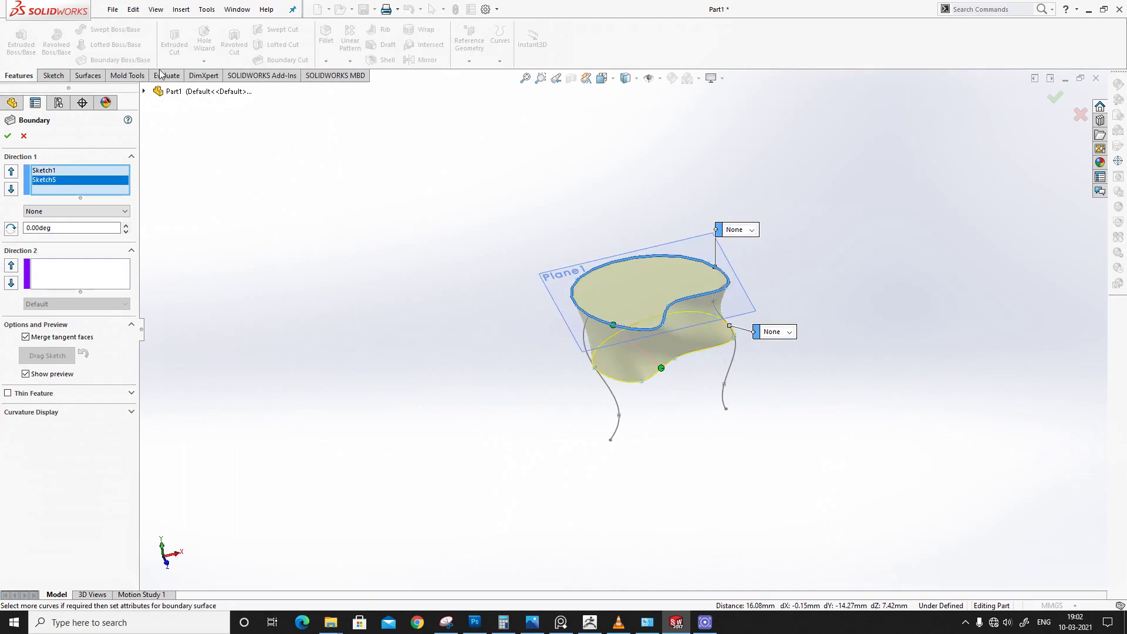
pyautogui.scroll(-5, 690, 349)
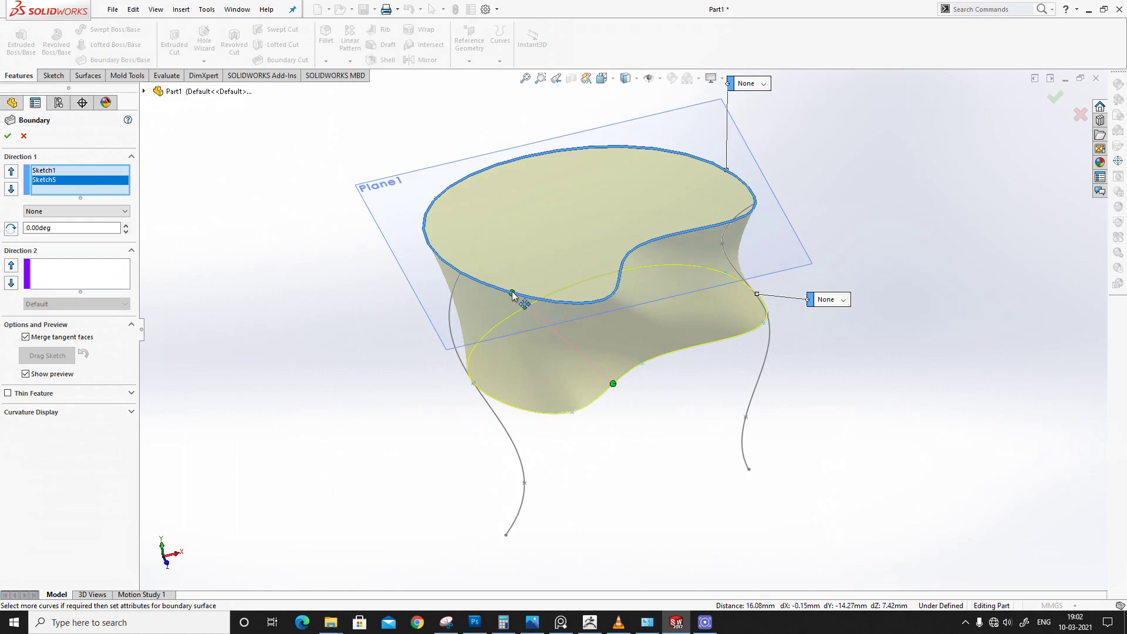
pyautogui.moveTo(512, 293); pyautogui.dragTo(594, 301)
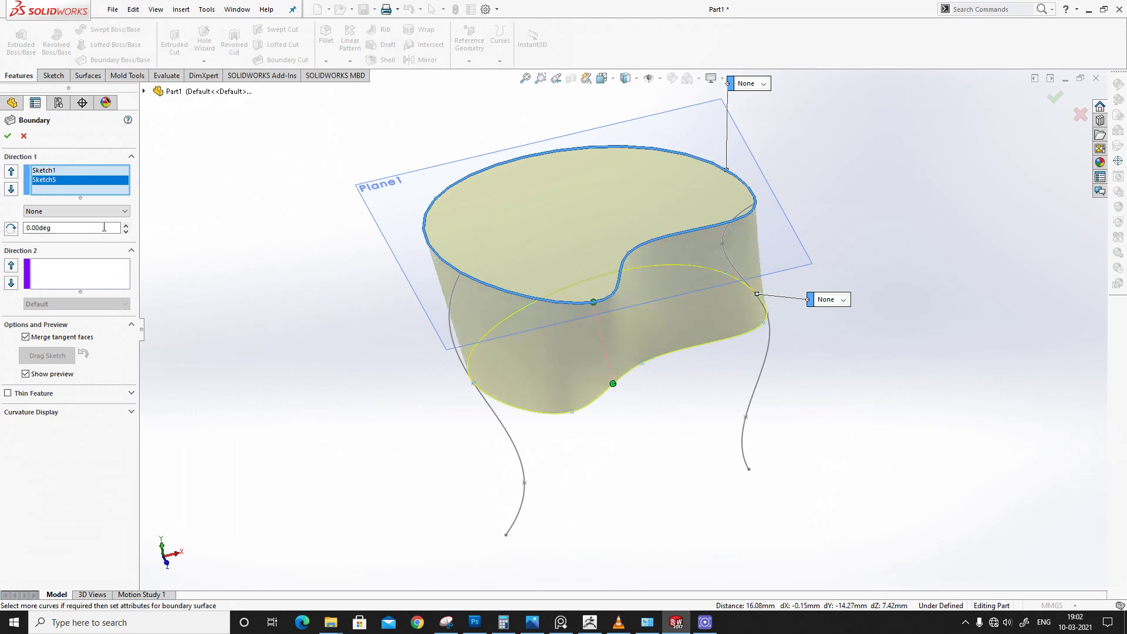
# Step: Add the open splines Sketch2 and Sketch3 as the Direction 2 curves and create the boundary solid
pyautogui.click(94, 272)
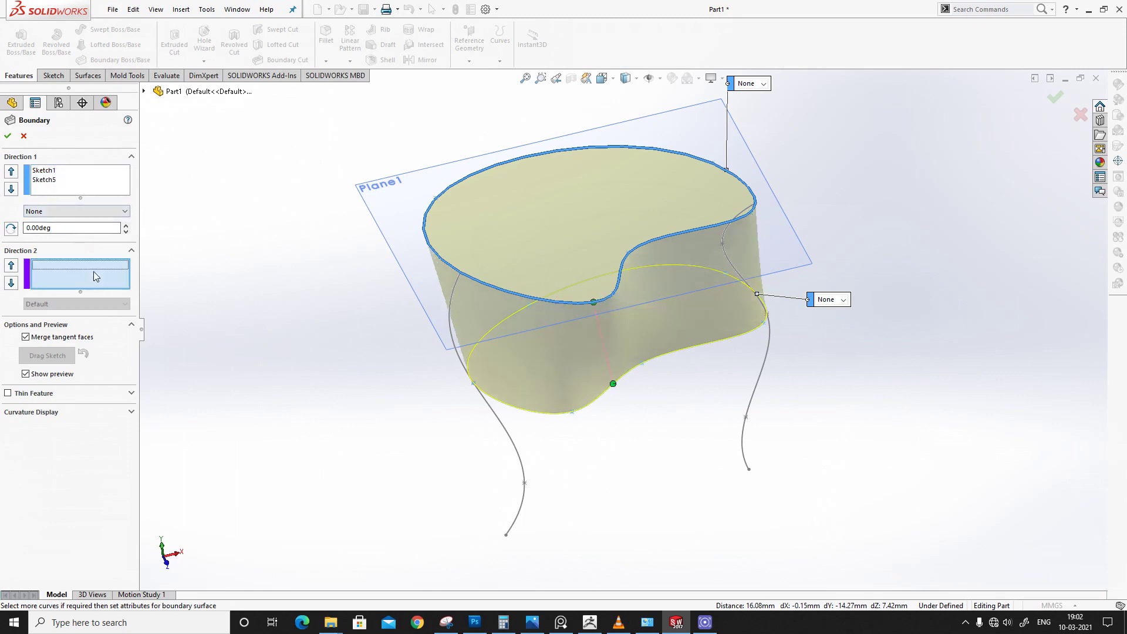
pyautogui.click(460, 359)
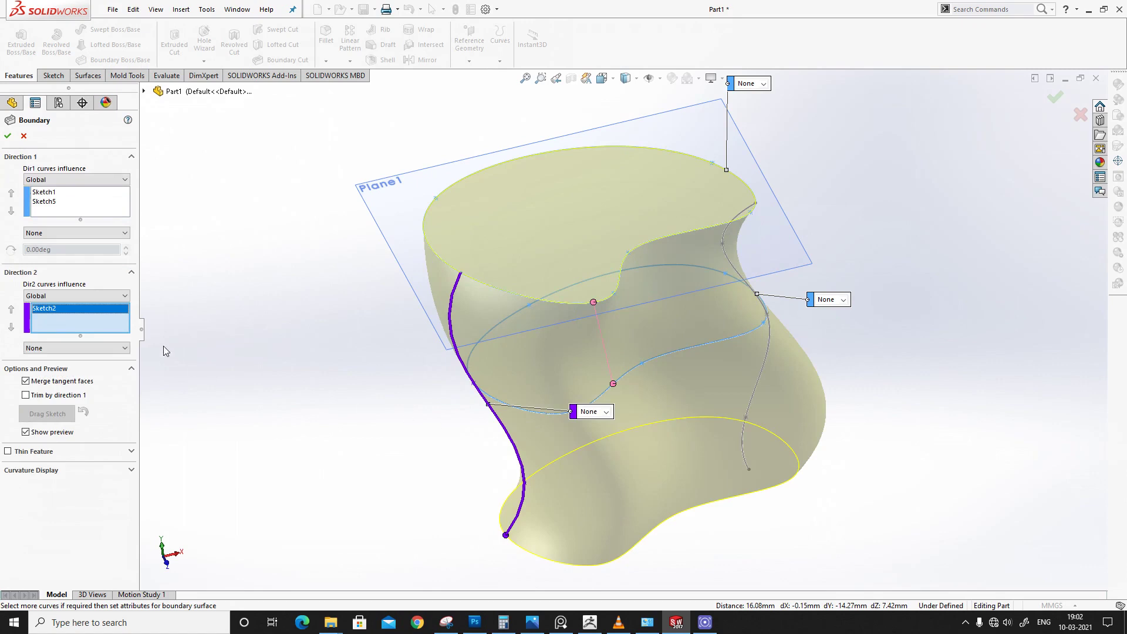
pyautogui.click(726, 259)
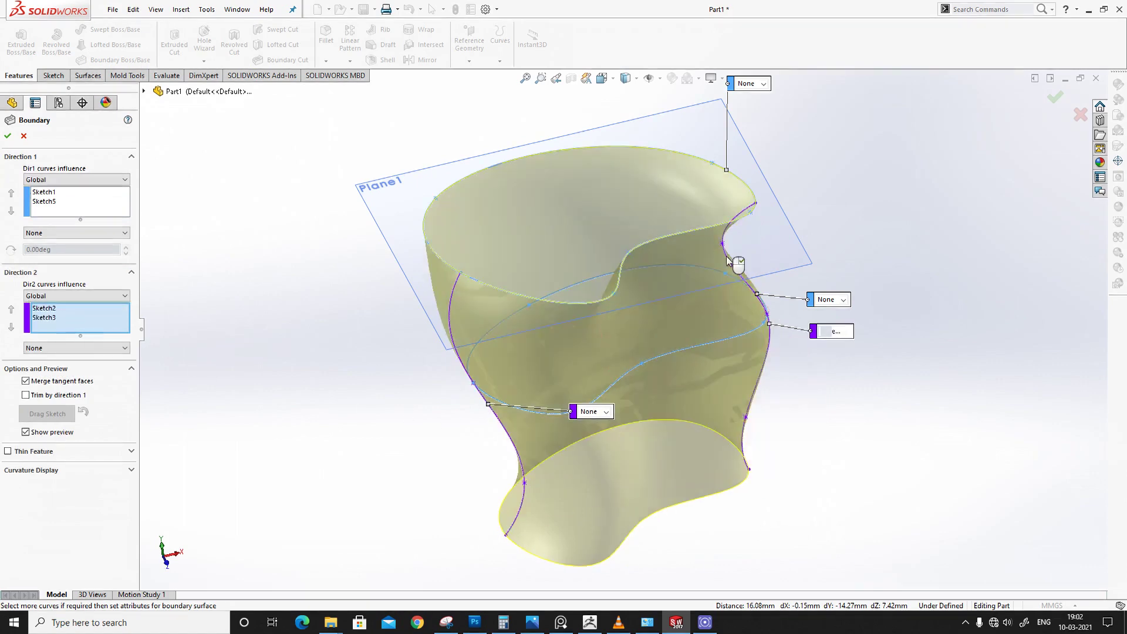
pyautogui.moveTo(589, 273)
pyautogui.mouseDown(button='middle')
pyautogui.moveTo(583, 322)
pyautogui.moveTo(635, 329)
pyautogui.moveTo(604, 259)
pyautogui.moveTo(581, 294)
pyautogui.moveTo(586, 352)
pyautogui.moveTo(573, 258)
pyautogui.mouseUp(button='middle')
pyautogui.click(8, 136)
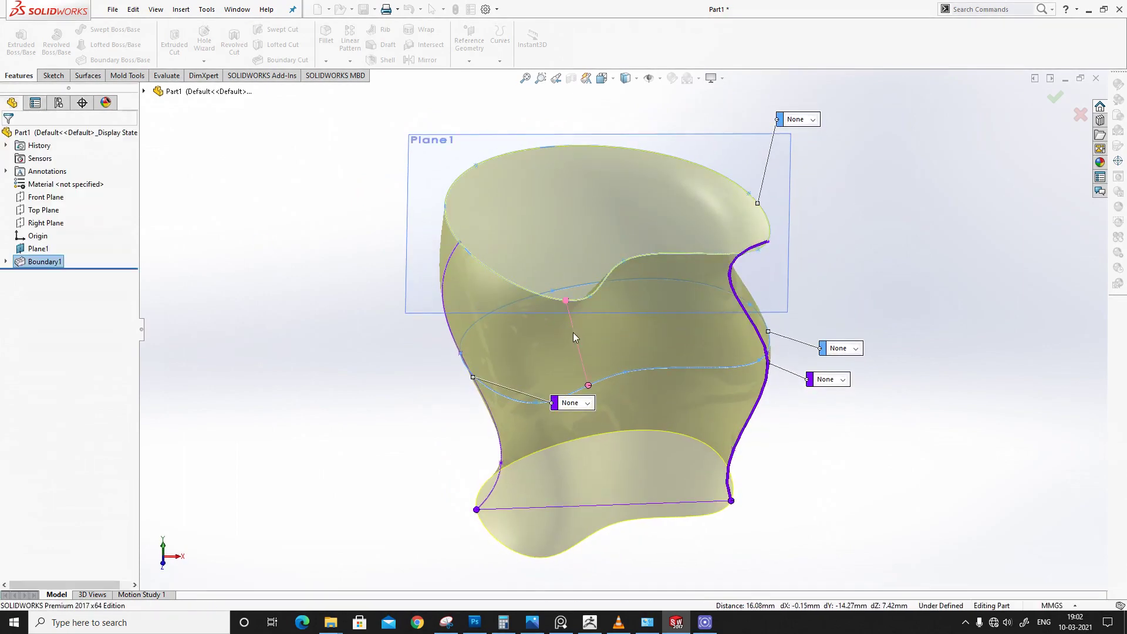
# Step: Reopen the Boundary1 feature for editing and expand its Curvature Display options
pyautogui.moveTo(579, 344)
pyautogui.mouseDown(button='middle')
pyautogui.moveTo(454, 384)
pyautogui.moveTo(924, 323)
pyautogui.moveTo(737, 390)
pyautogui.moveTo(754, 406)
pyautogui.mouseUp(button='middle')
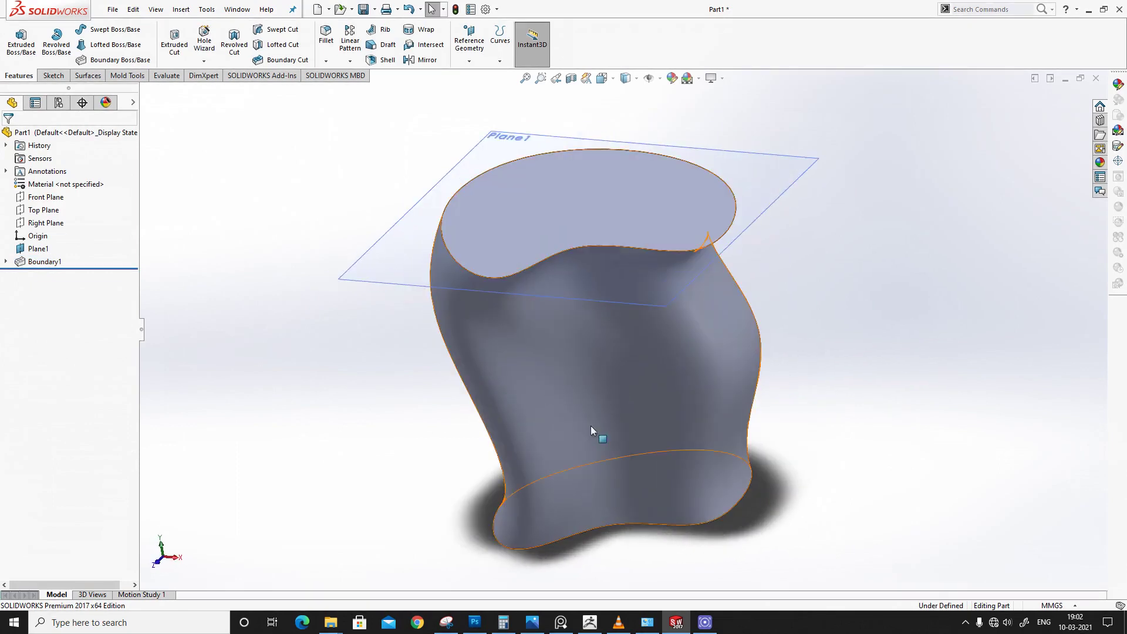
pyautogui.click(39, 262)
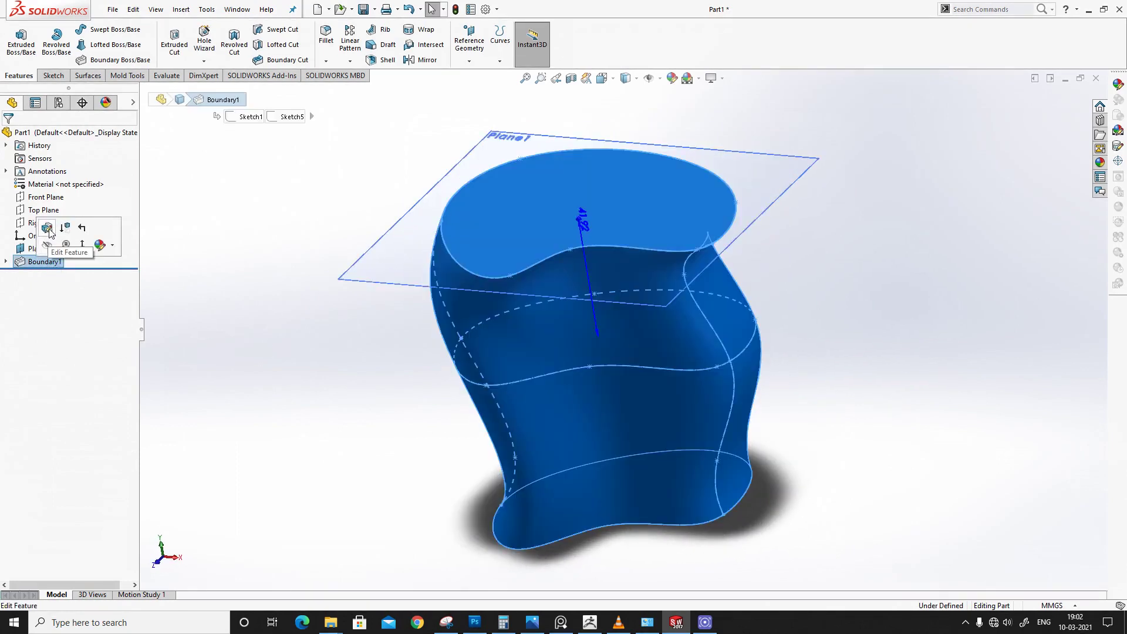
pyautogui.click(49, 234)
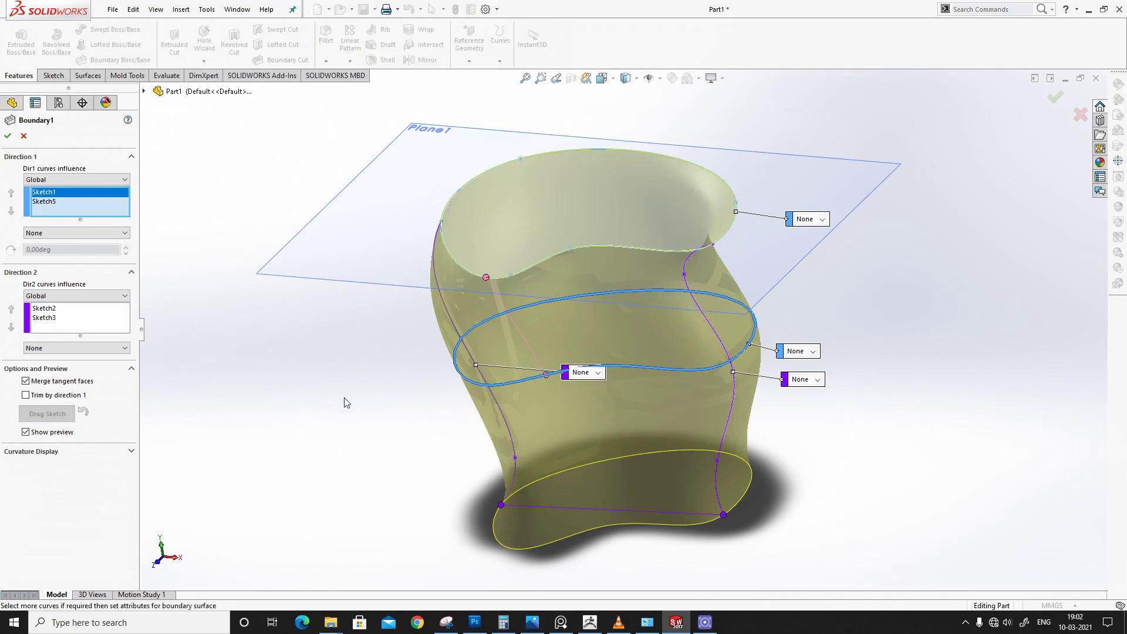
pyautogui.click(20, 453)
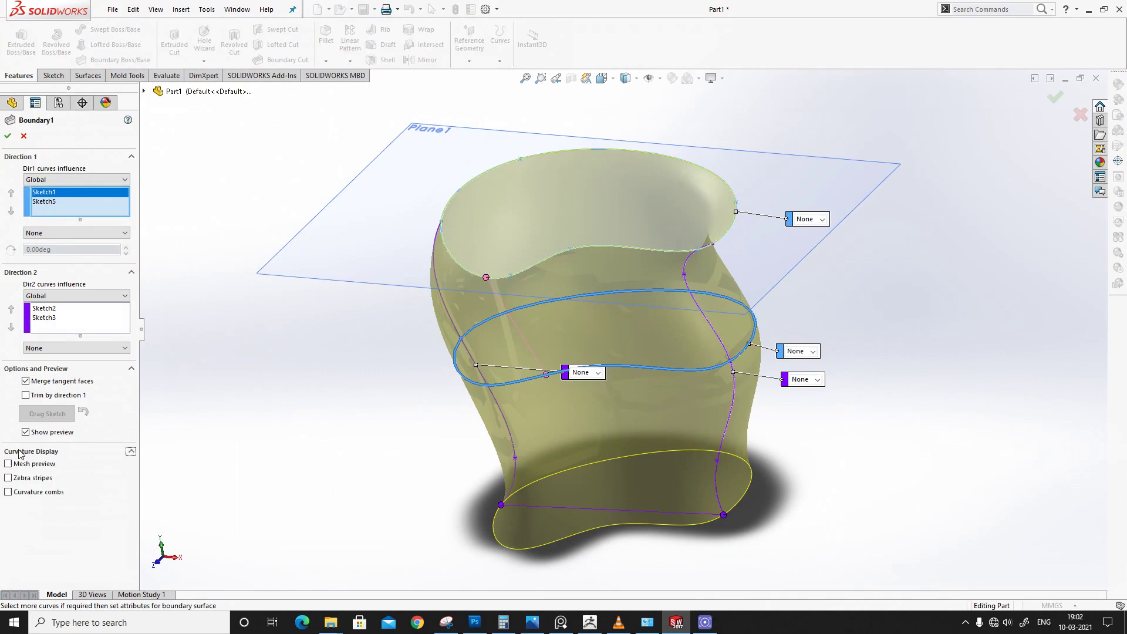
pyautogui.scroll(-1, 555, 344)
pyautogui.scroll(2, 555, 344)
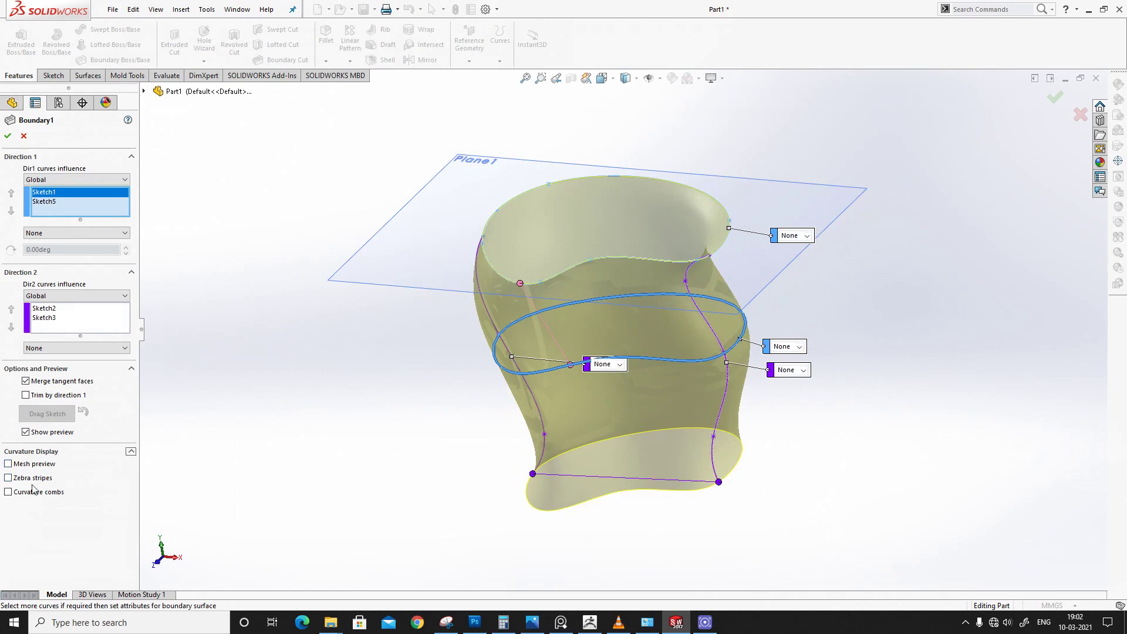
# Step: Show the mesh preview on the boundary solid to examine it from several angles, and turn the mesh preview off
pyautogui.click(8, 464)
pyautogui.moveTo(592, 350)
pyautogui.mouseDown(button='middle')
pyautogui.moveTo(624, 350)
pyautogui.moveTo(624, 329)
pyautogui.moveTo(632, 336)
pyautogui.moveTo(607, 356)
pyautogui.mouseUp(button='middle')
pyautogui.moveTo(533, 332); pyautogui.dragTo(608, 336, button='middle')
pyautogui.scroll(2, 611, 391)
pyautogui.moveTo(611, 391); pyautogui.dragTo(600, 373, button='middle')
pyautogui.scroll(3, 581, 352)
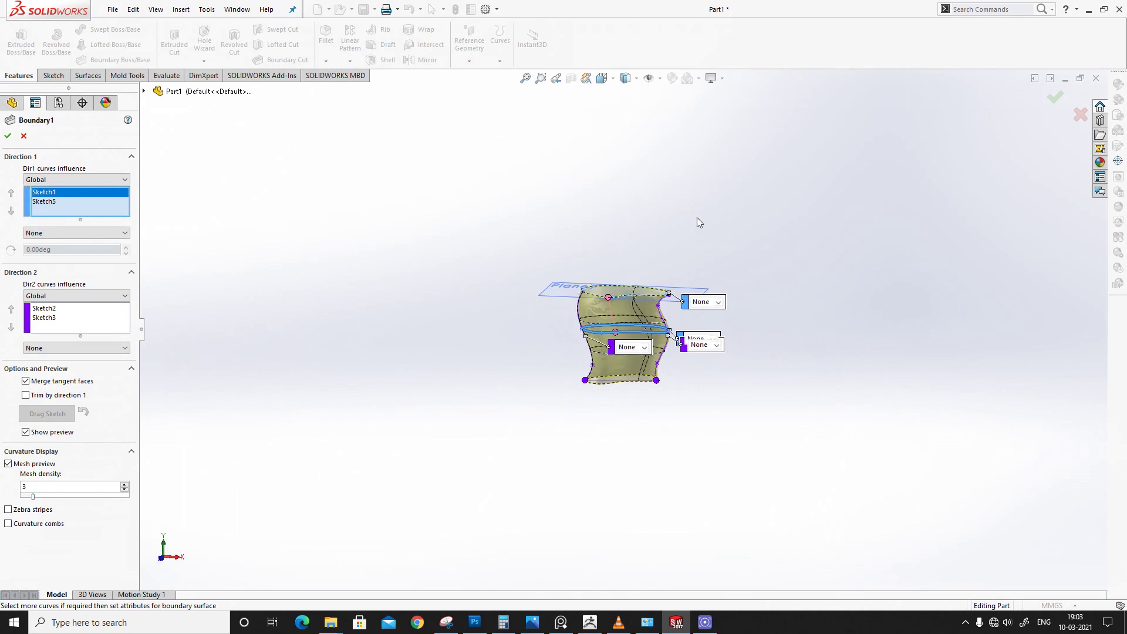
pyautogui.moveTo(633, 361); pyautogui.dragTo(636, 394, button='middle')
pyautogui.scroll(-3, 629, 298)
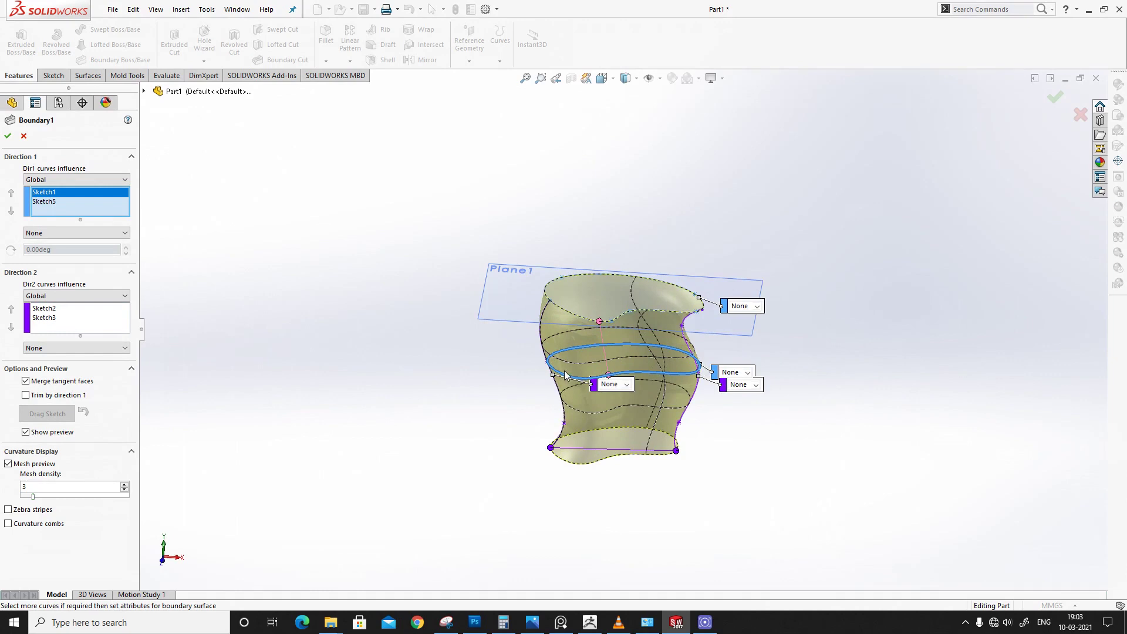
pyautogui.moveTo(579, 346); pyautogui.dragTo(612, 389, button='middle')
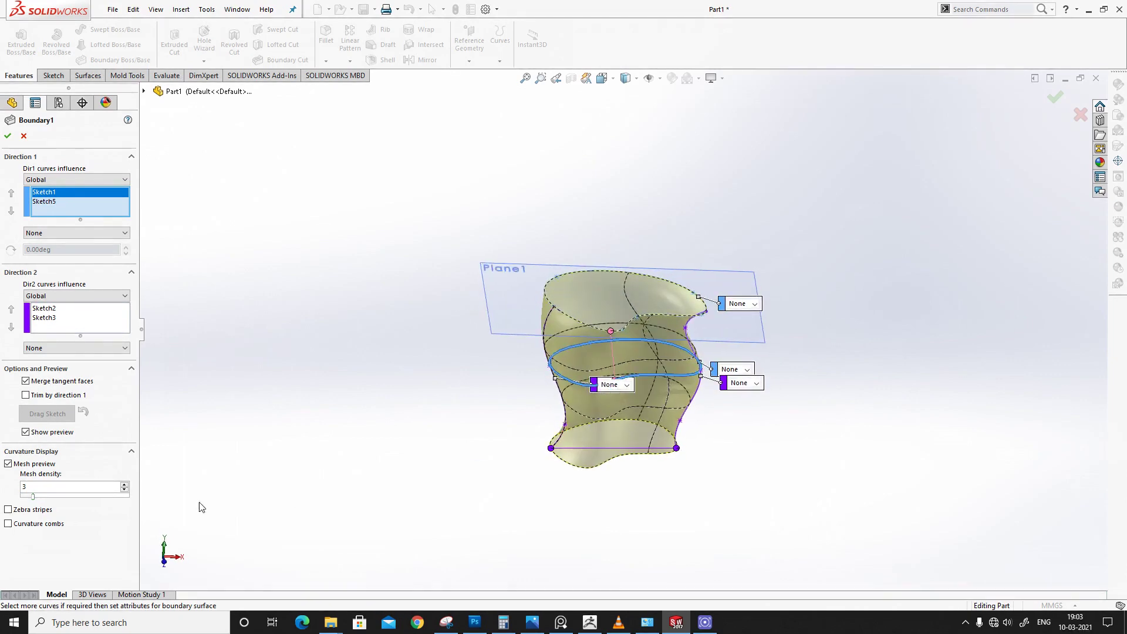
pyautogui.moveTo(35, 496)
pyautogui.mouseDown()
pyautogui.moveTo(79, 505)
pyautogui.moveTo(37, 507)
pyautogui.mouseUp()
pyautogui.click(8, 464)
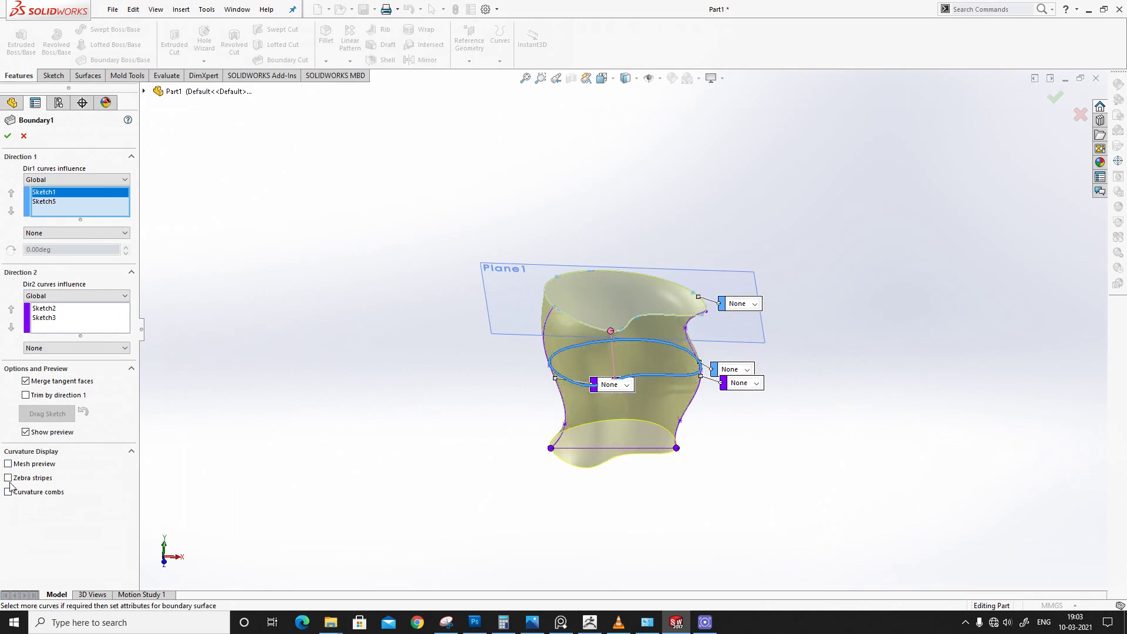
# Step: Show zebra stripes on the boundary preview to examine surface continuity all around, and turn the stripes off
pyautogui.click(8, 478)
pyautogui.moveTo(614, 472); pyautogui.dragTo(579, 431, button='middle')
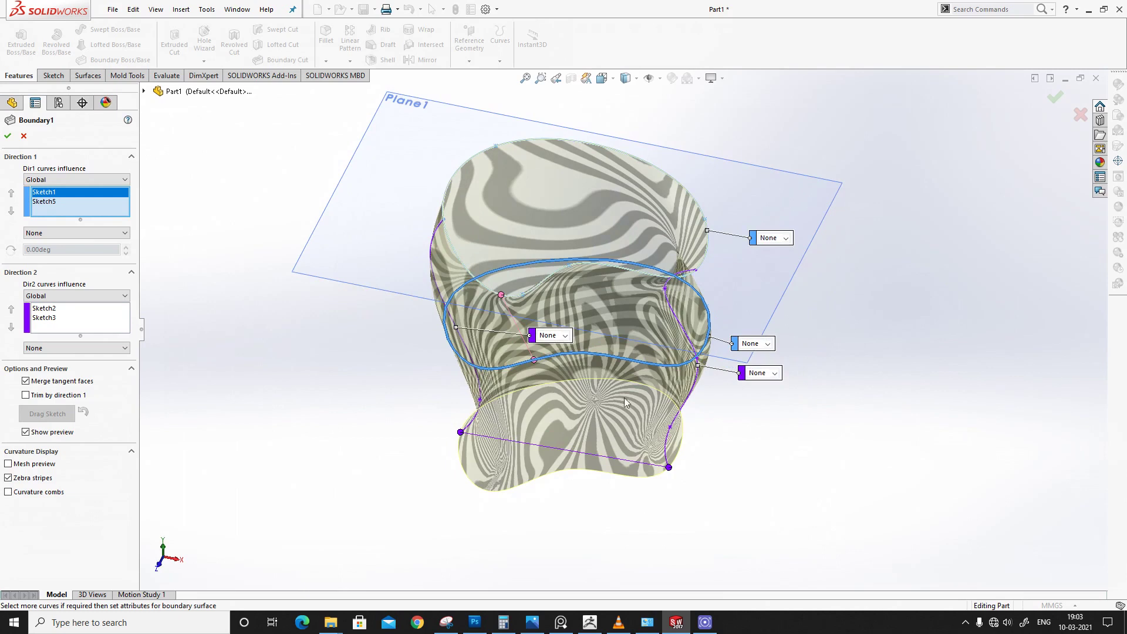
pyautogui.moveTo(559, 439); pyautogui.dragTo(631, 480, button='middle')
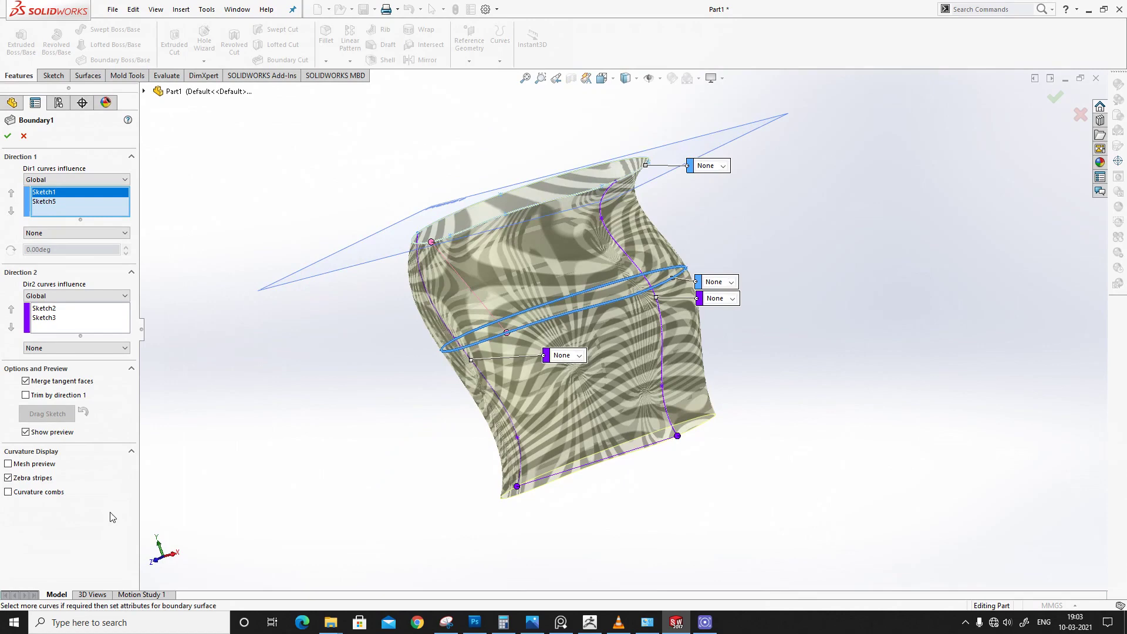
pyautogui.click(8, 478)
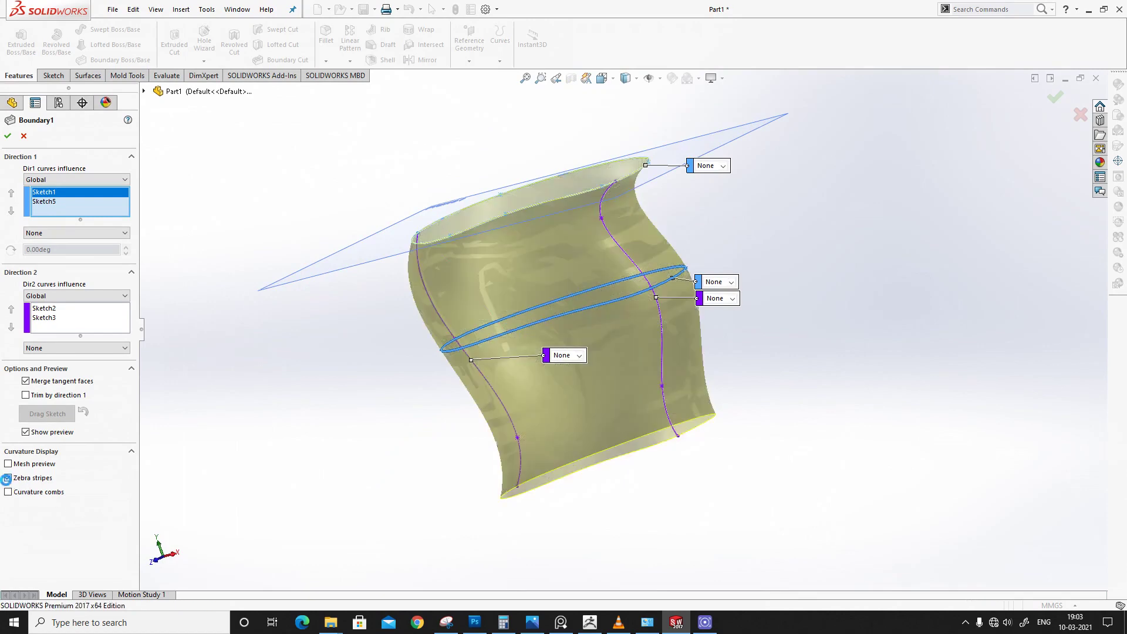
# Step: Display the curvature combs in both directions with a scale of 15 and examine them around the boundary preview
pyautogui.click(11, 492)
pyautogui.moveTo(658, 322); pyautogui.dragTo(688, 476, button='middle')
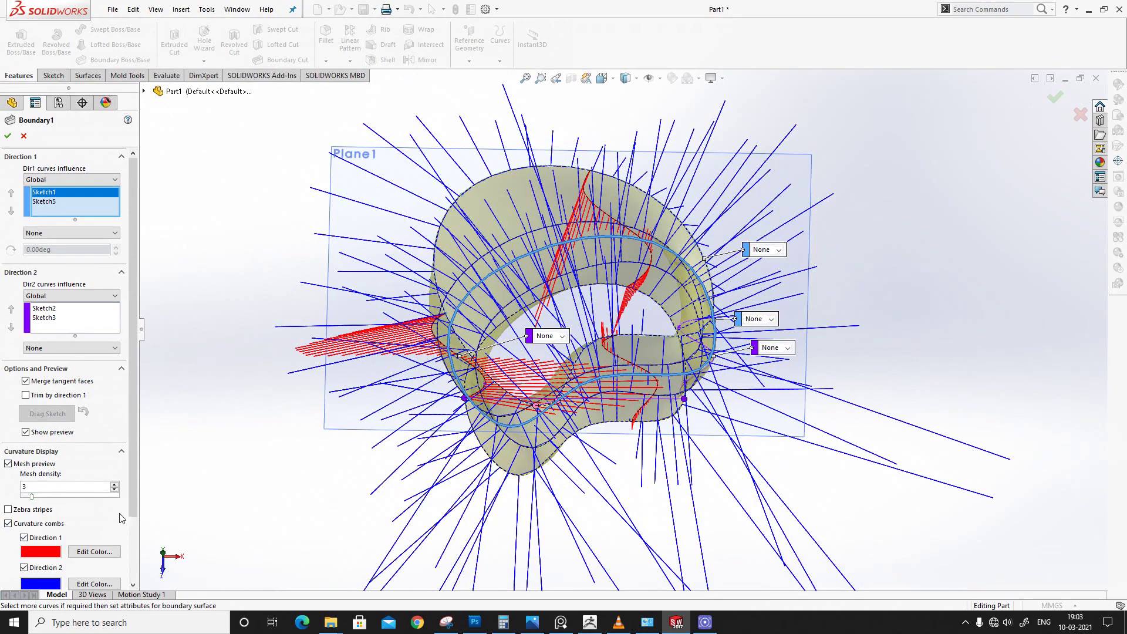
pyautogui.scroll(-3, 107, 525)
pyautogui.moveTo(45, 545); pyautogui.dragTo(39, 545)
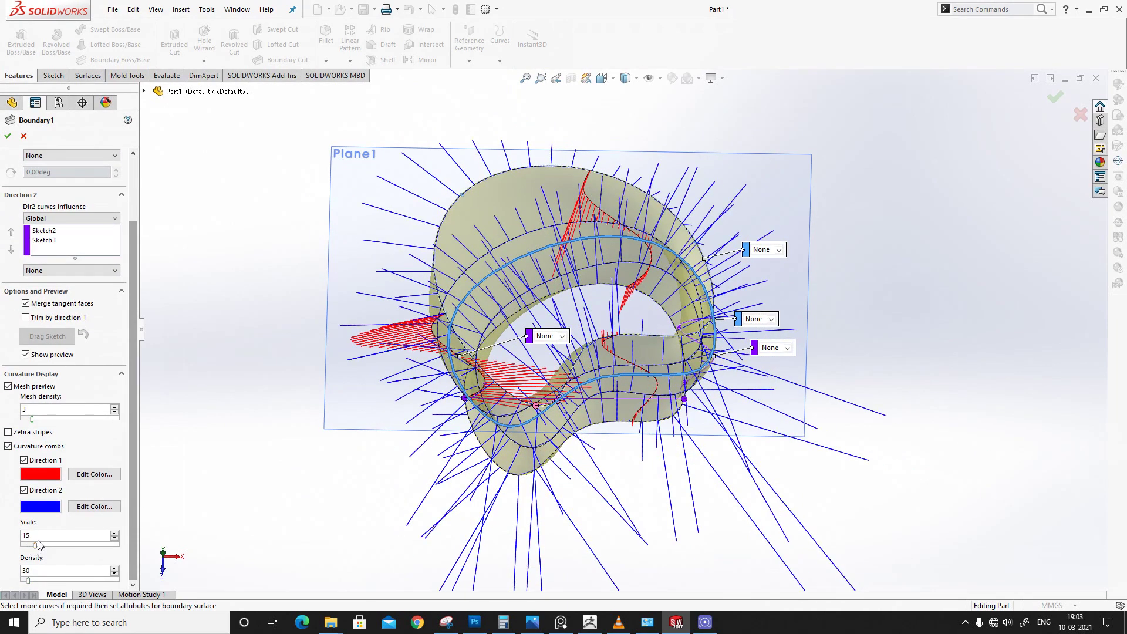
pyautogui.moveTo(446, 241)
pyautogui.mouseDown(button='middle')
pyautogui.moveTo(470, 259)
pyautogui.moveTo(458, 239)
pyautogui.moveTo(451, 245)
pyautogui.mouseUp(button='middle')
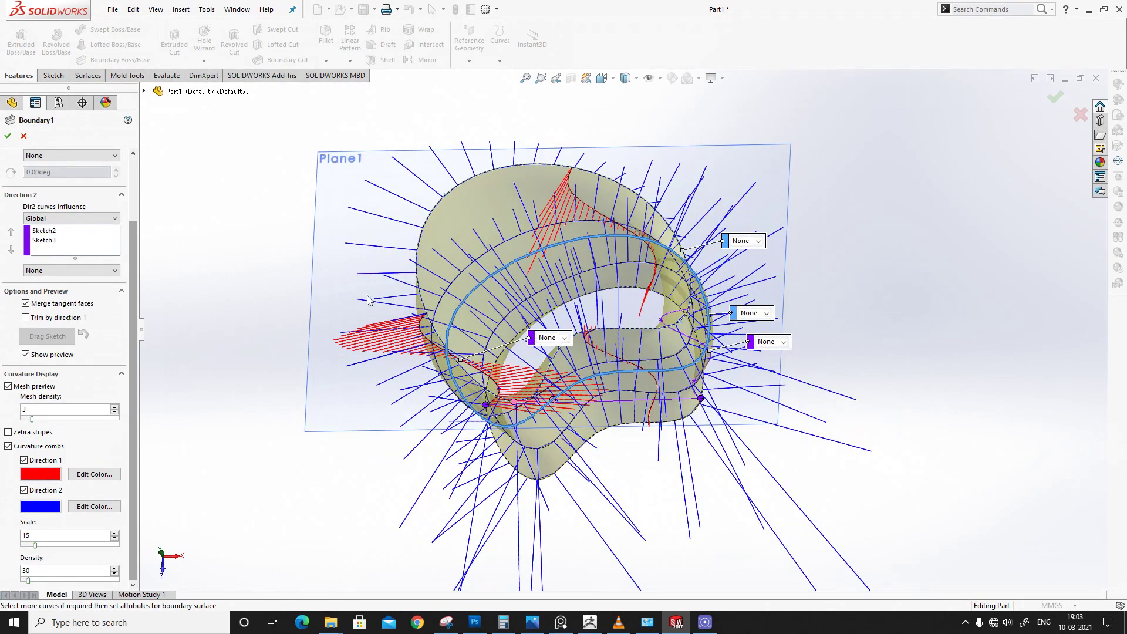
pyautogui.moveTo(359, 275); pyautogui.dragTo(355, 285, button='middle')
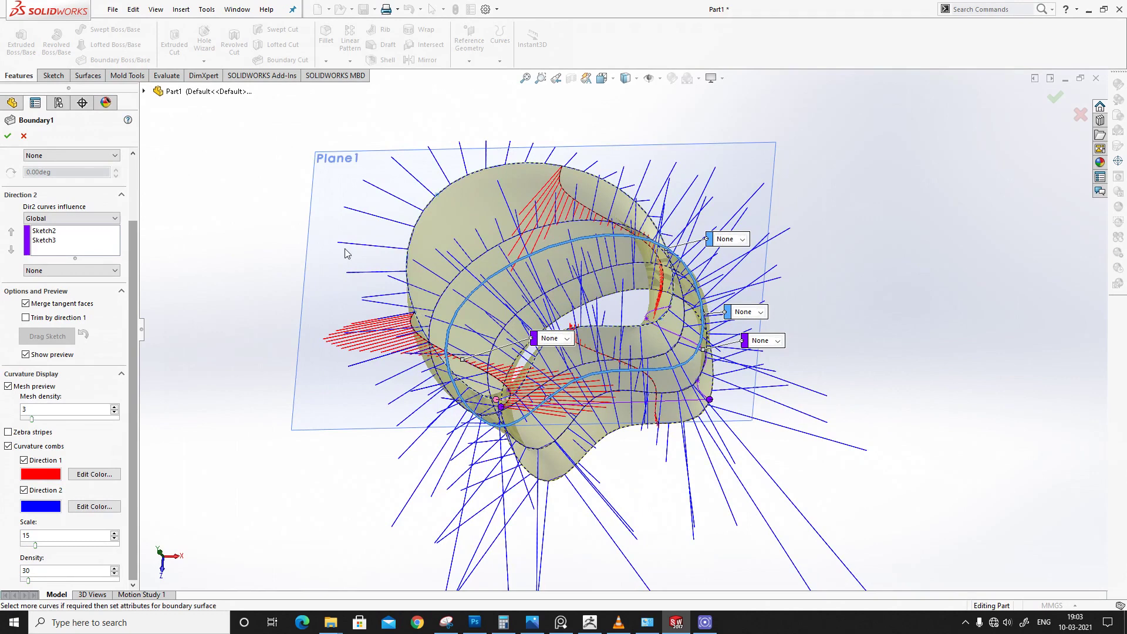
pyautogui.moveTo(567, 149); pyautogui.dragTo(584, 158, button='middle')
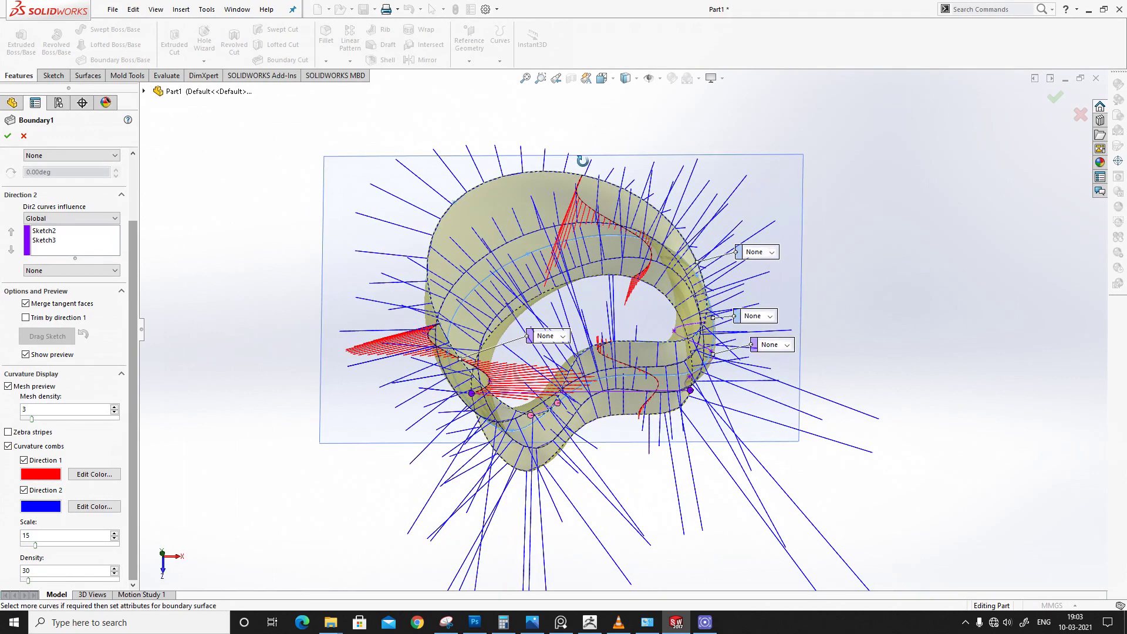
pyautogui.moveTo(378, 236); pyautogui.dragTo(385, 269, button='middle')
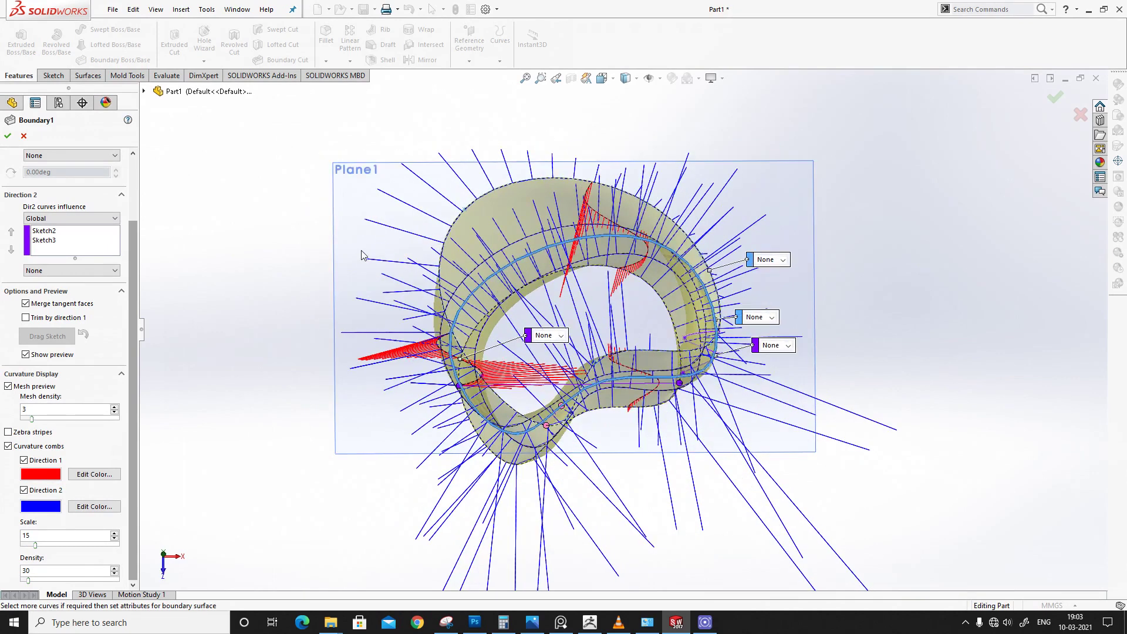
pyautogui.moveTo(397, 224); pyautogui.dragTo(408, 31, button='middle')
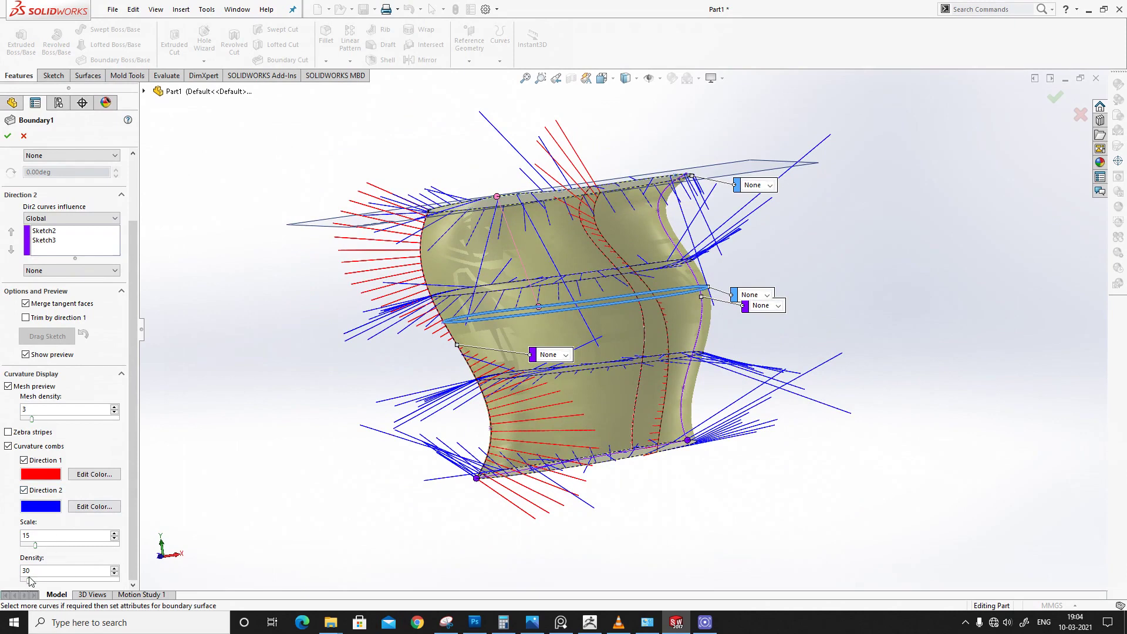
# Step: Set the curvature comb density to 54 to examine the denser combs, and turn the curvature combs off
pyautogui.moveTo(28, 579); pyautogui.dragTo(33, 580)
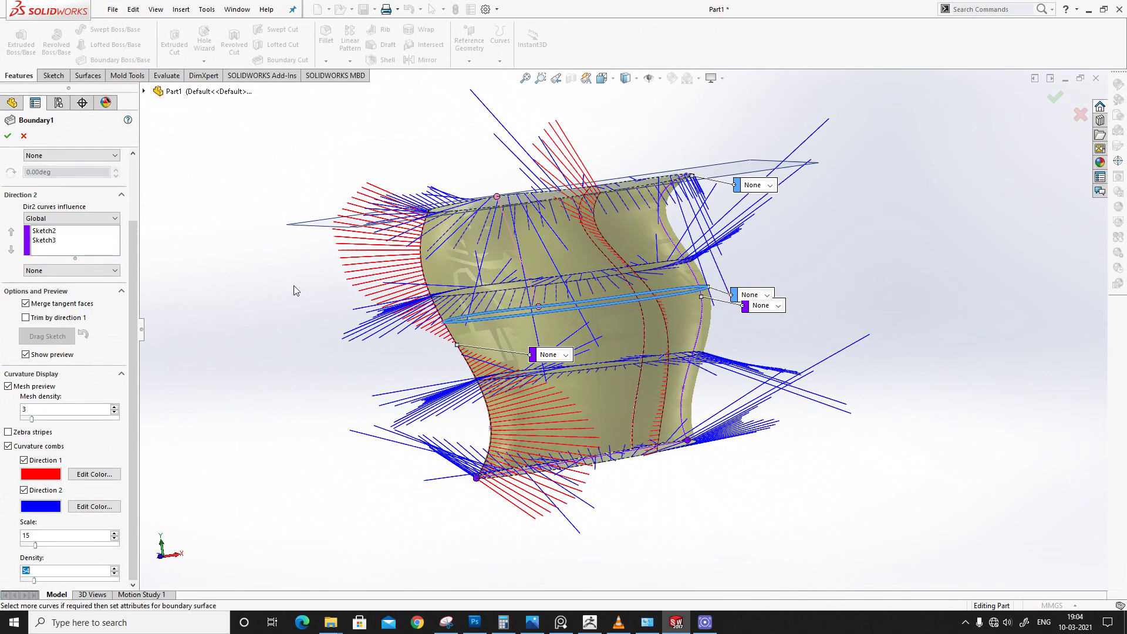
pyautogui.scroll(-3, 339, 265)
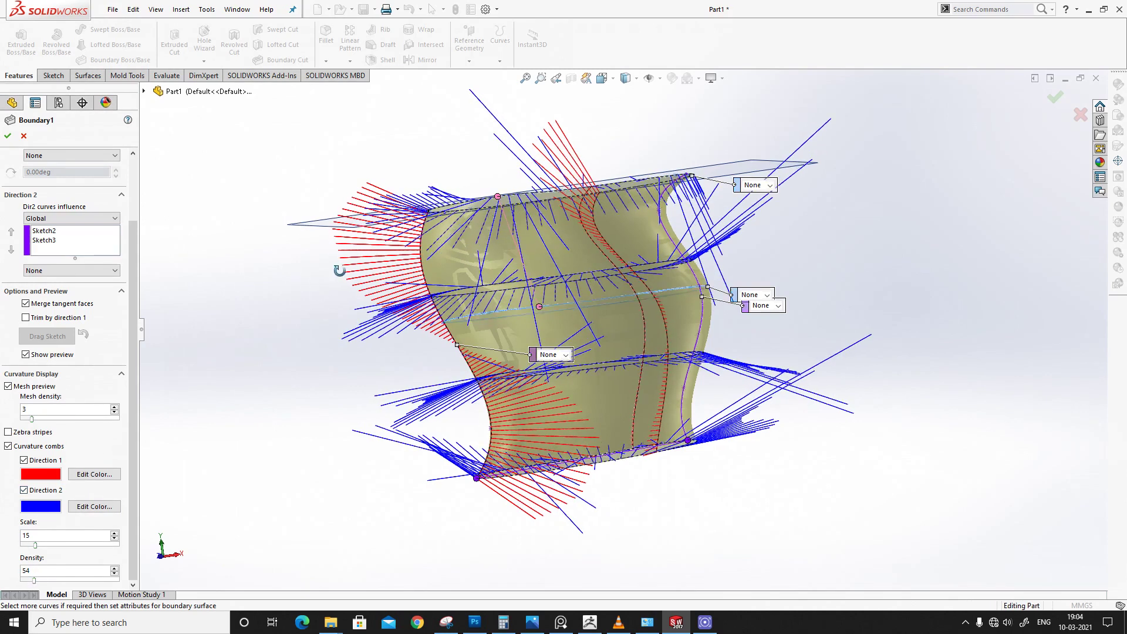
pyautogui.scroll(-1, 354, 247)
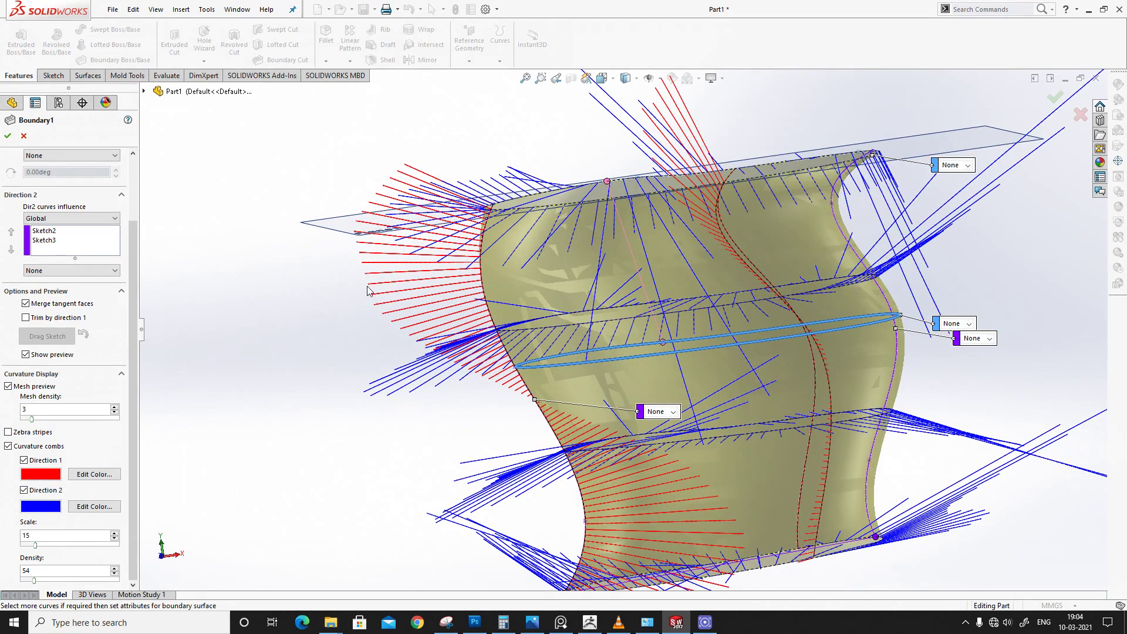
pyautogui.moveTo(369, 286)
pyautogui.mouseDown(button='middle')
pyautogui.moveTo(385, 294)
pyautogui.moveTo(347, 289)
pyautogui.mouseUp(button='middle')
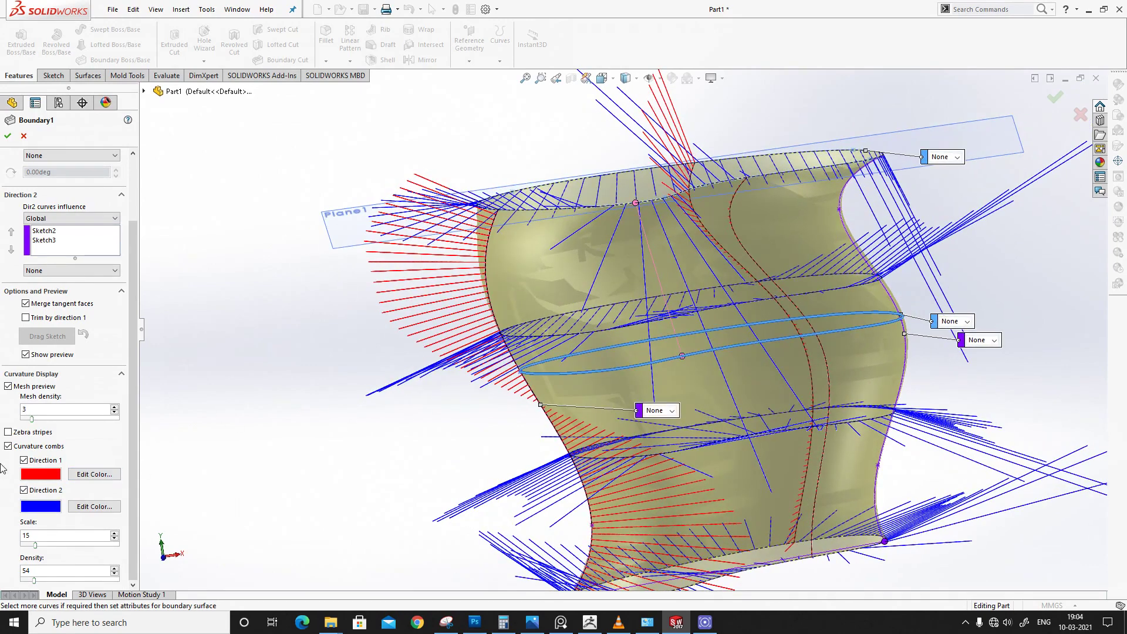
pyautogui.click(8, 446)
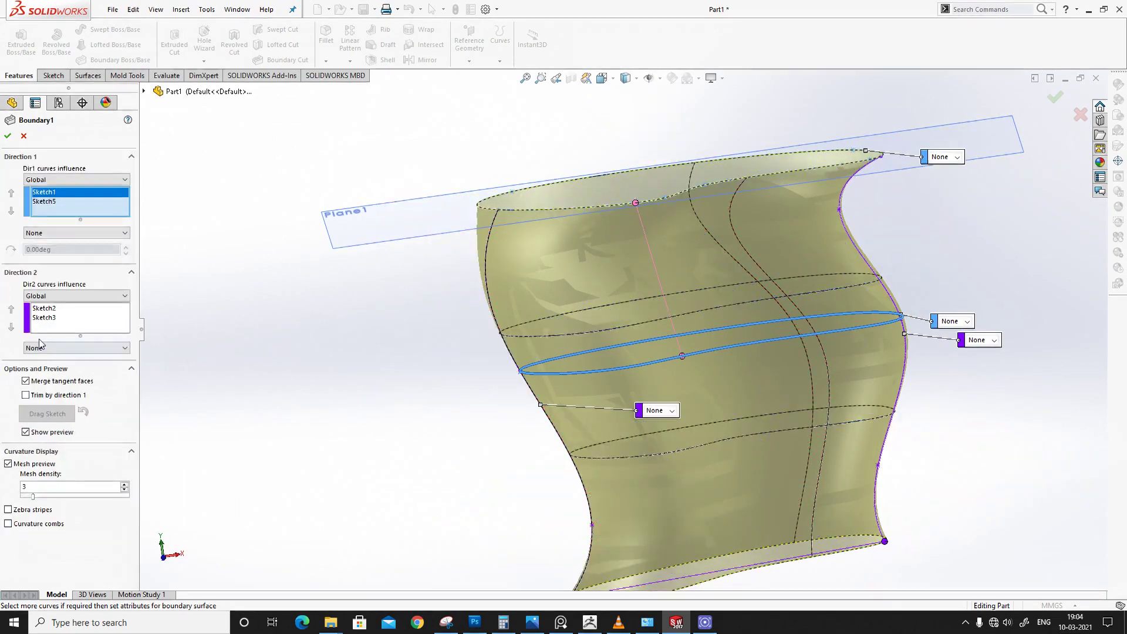
pyautogui.scroll(3, 482, 339)
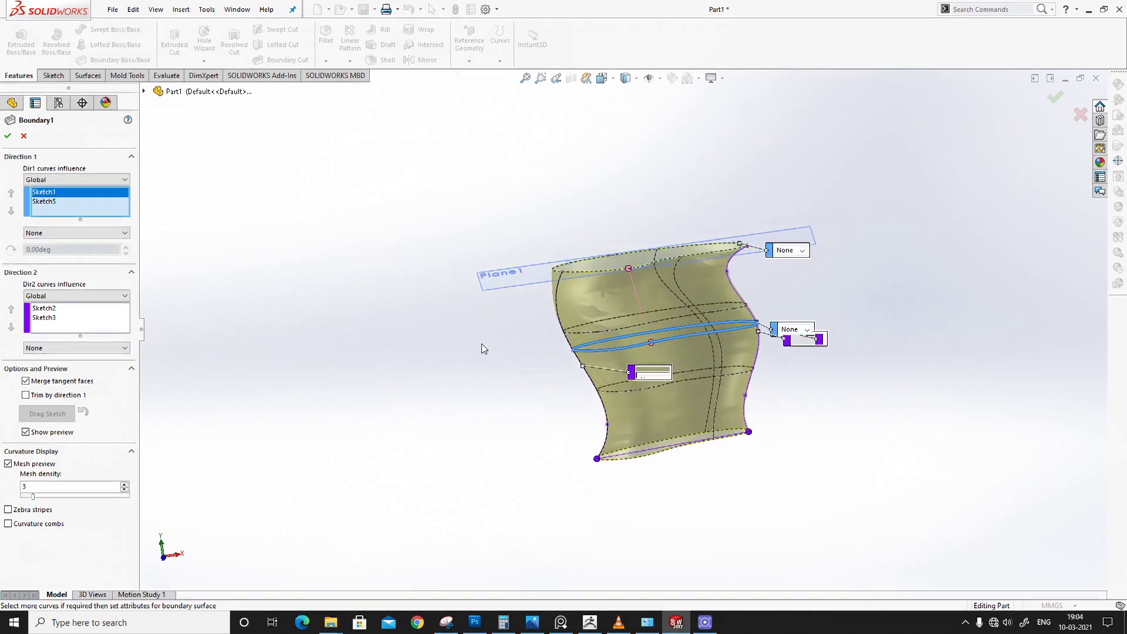
pyautogui.moveTo(487, 345); pyautogui.dragTo(800, 460, button='middle')
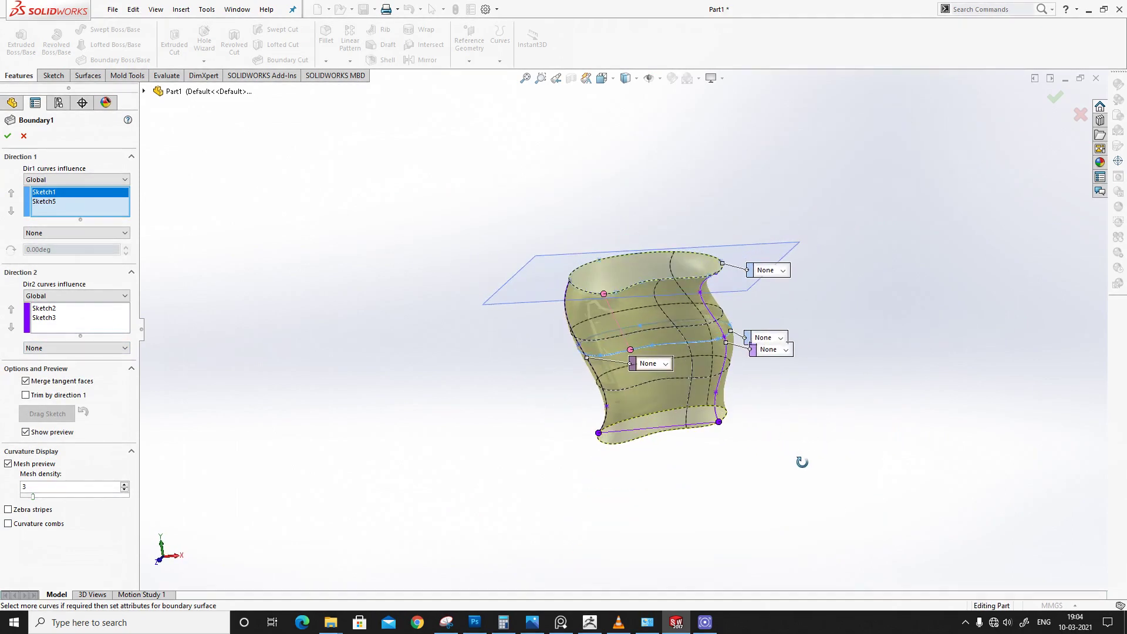